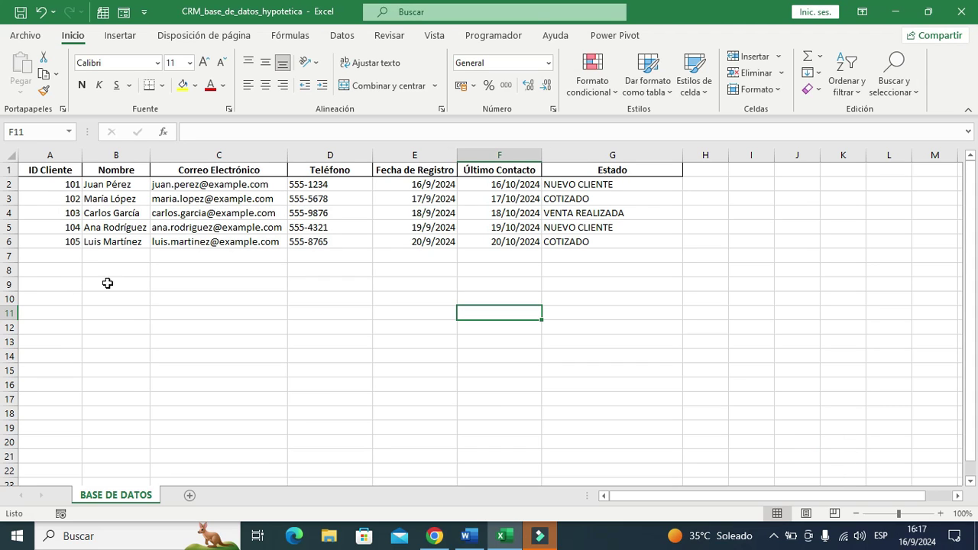
Insert four blank rows above the client table
click(115, 308)
mouse_move(66, 167)
mouse_down()
mouse_move(397, 241)
mouse_move(640, 243)
mouse_up()
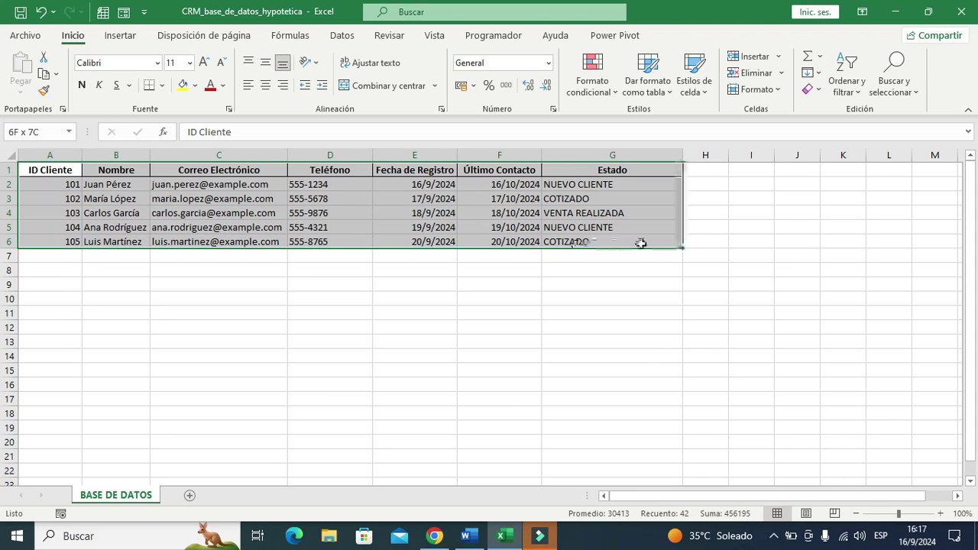
click(162, 361)
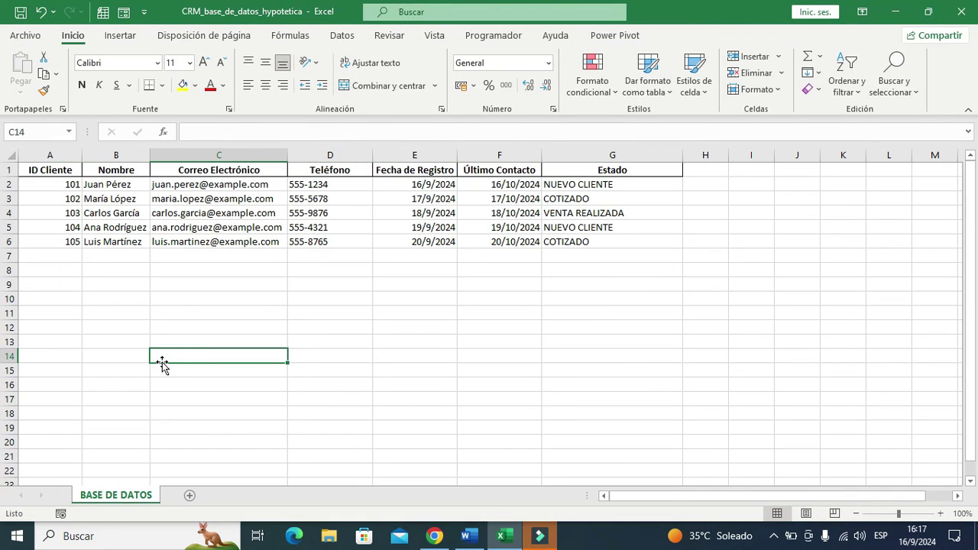
mouse_move(66, 171)
mouse_down()
mouse_move(229, 181)
mouse_move(598, 244)
mouse_up()
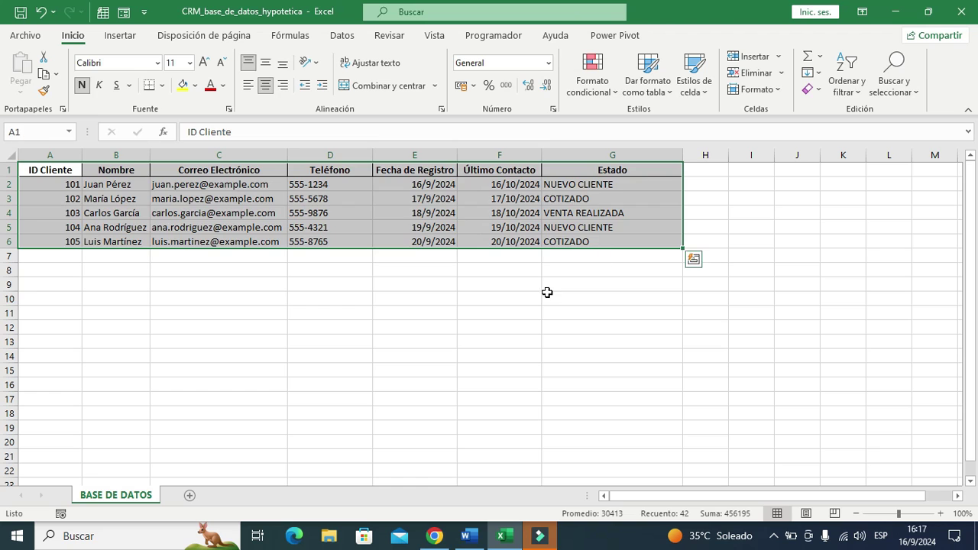
click(546, 293)
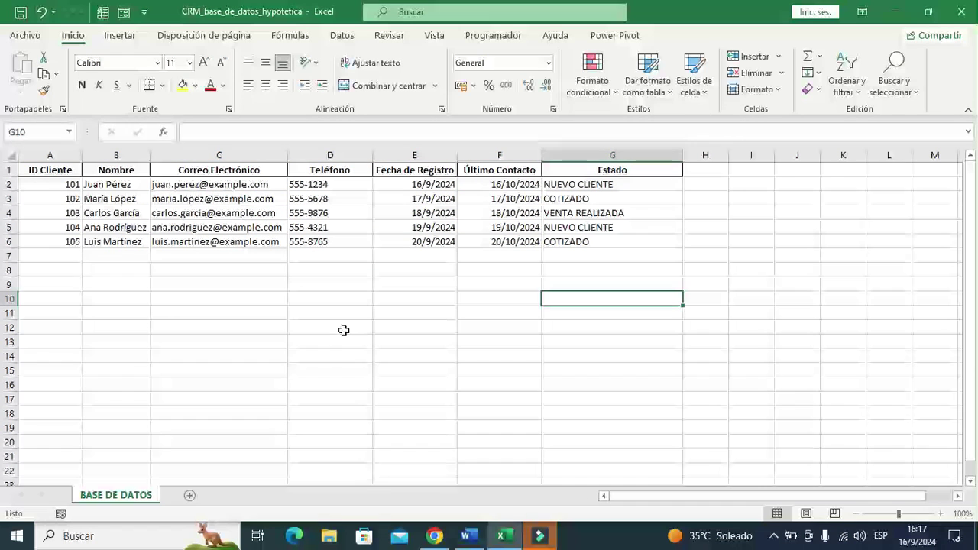
click(191, 330)
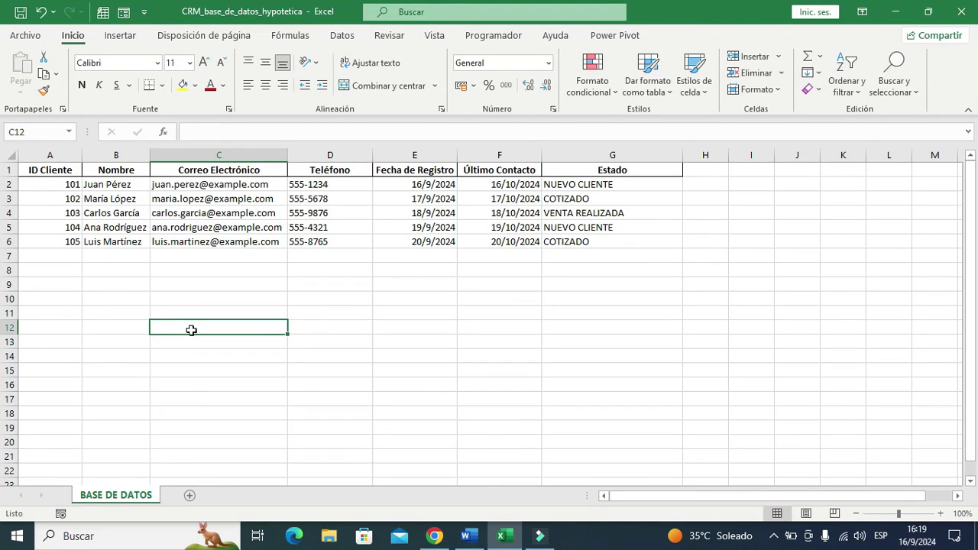
drag(55, 168, 628, 240)
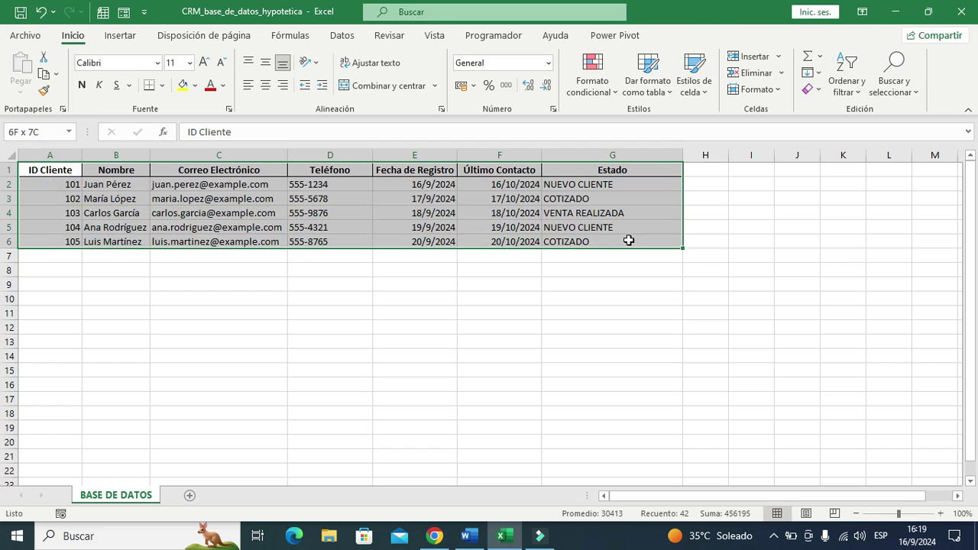
click(553, 327)
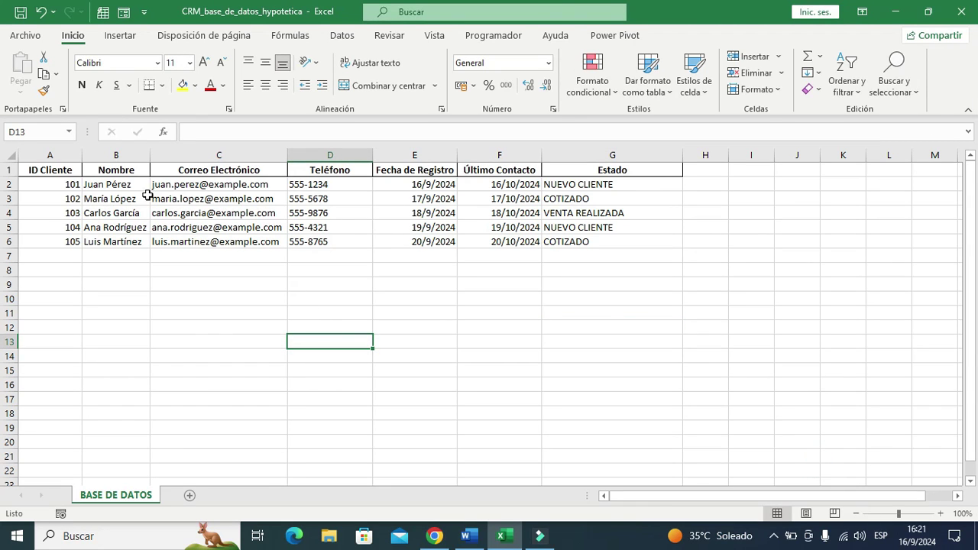
click(11, 169)
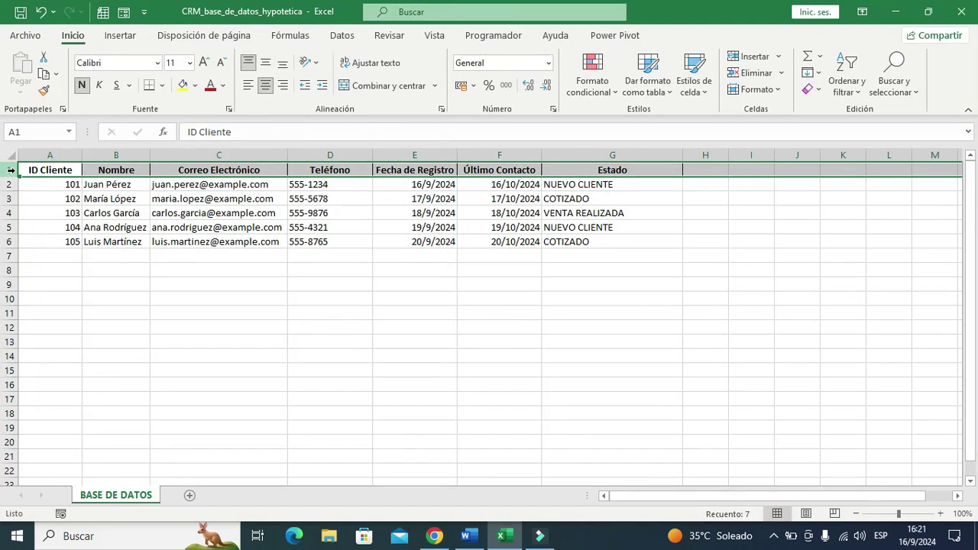
key(ctrl+plus)
key(ctrl+plus)
key(ctrl+plus)
key(ctrl+plus)
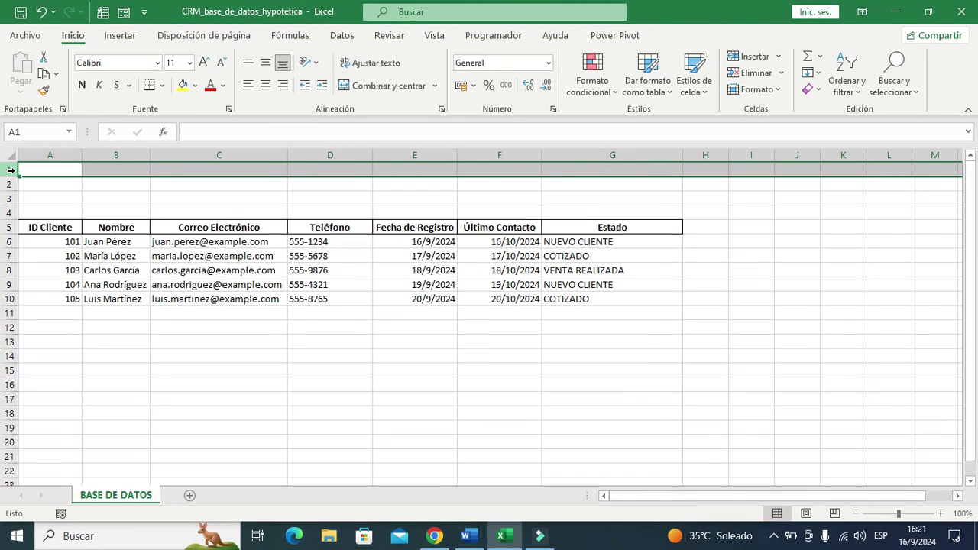
click(144, 371)
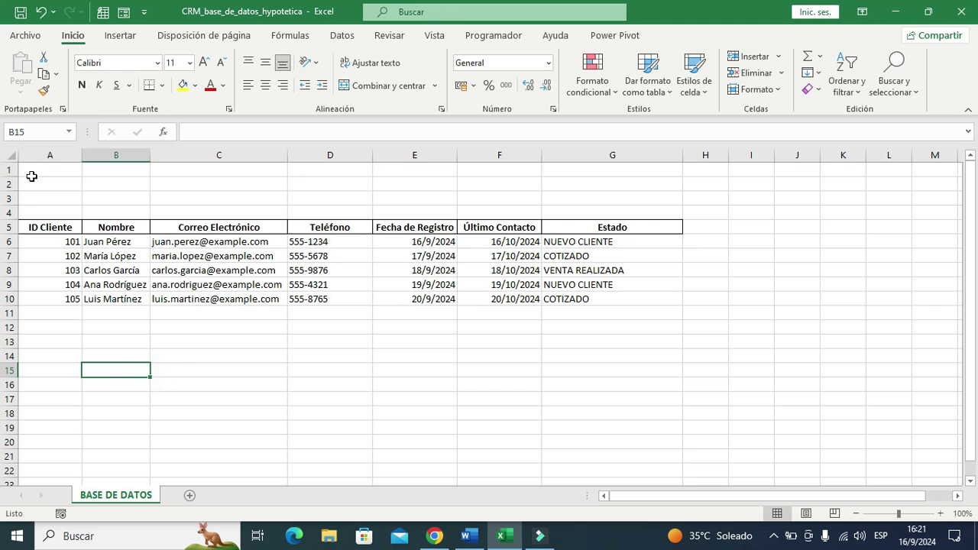
Merge and centre A1:G2, then make rows 1–4 taller
mouse_move(31, 167)
mouse_down()
mouse_move(174, 183)
mouse_move(601, 181)
mouse_up()
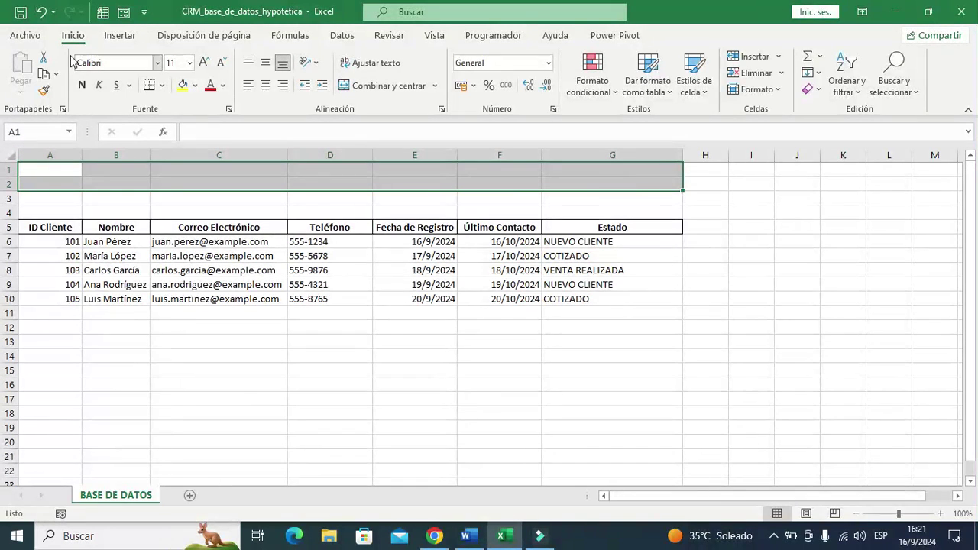
click(377, 87)
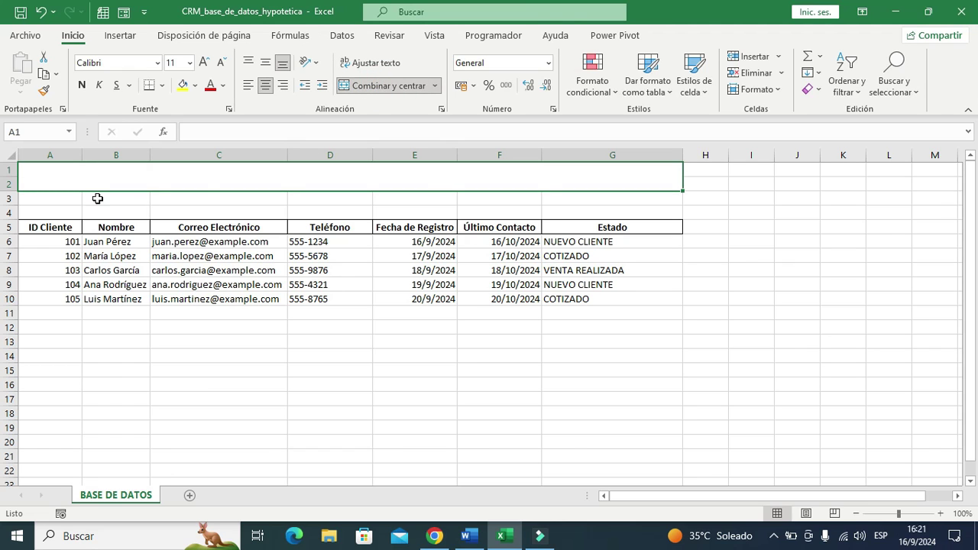
drag(11, 168, 7, 212)
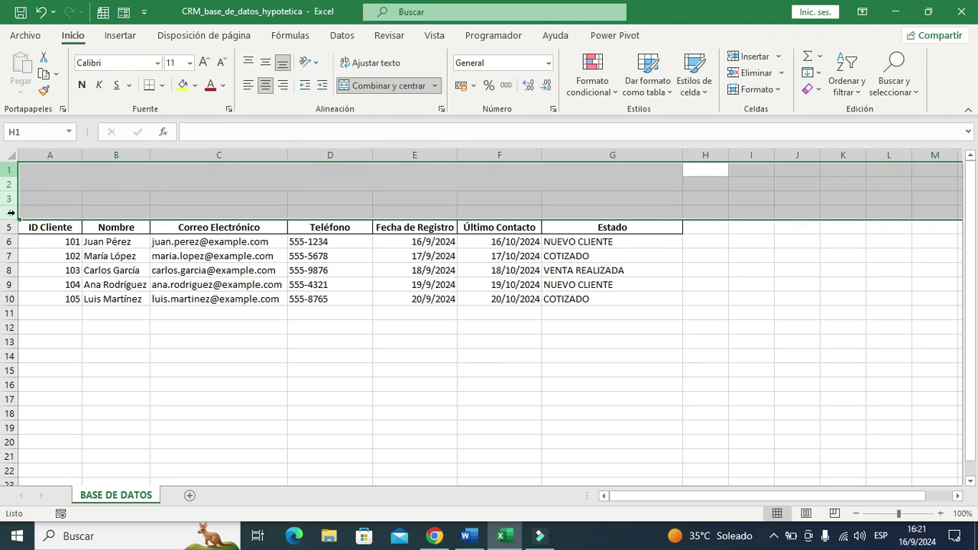
drag(9, 179, 9, 184)
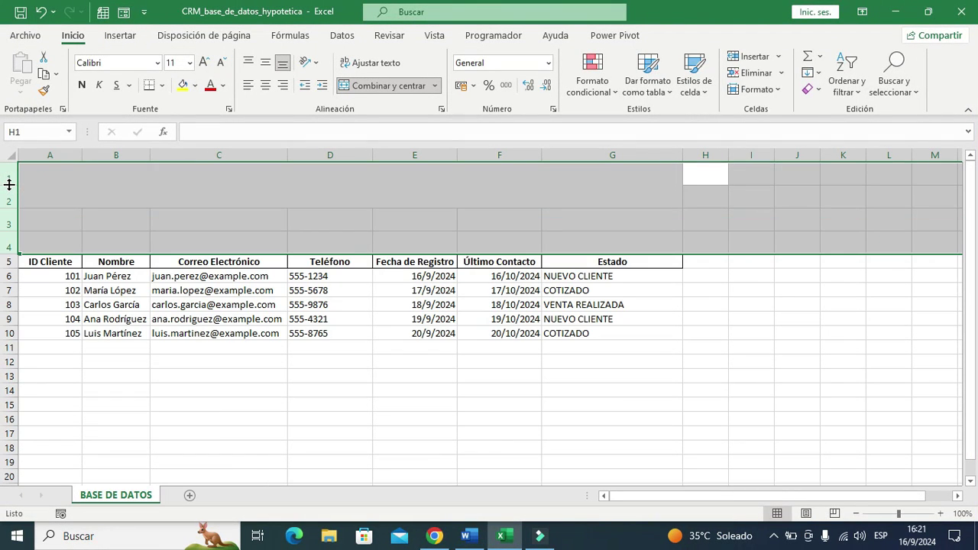
Enter the title CRM in the merged top cell
click(347, 433)
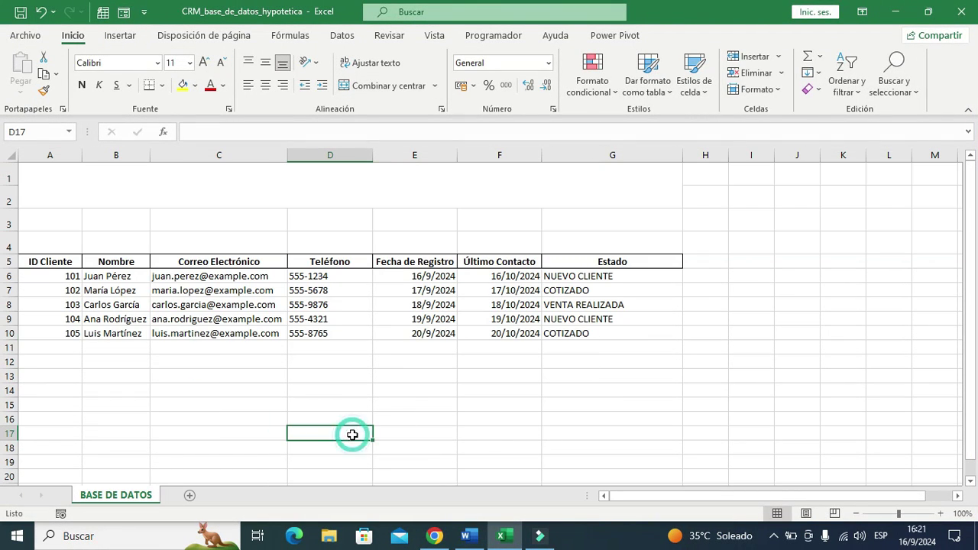
click(297, 184)
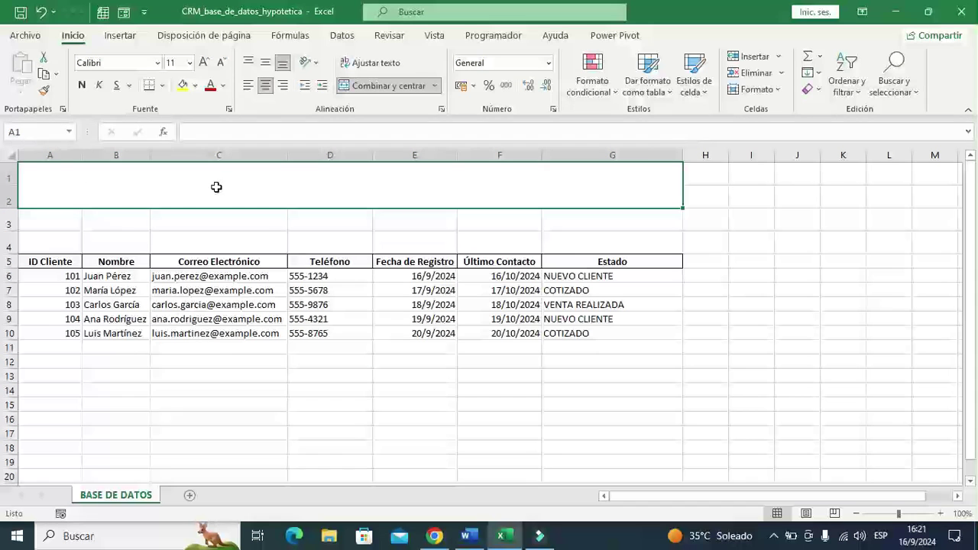
text(CRM)
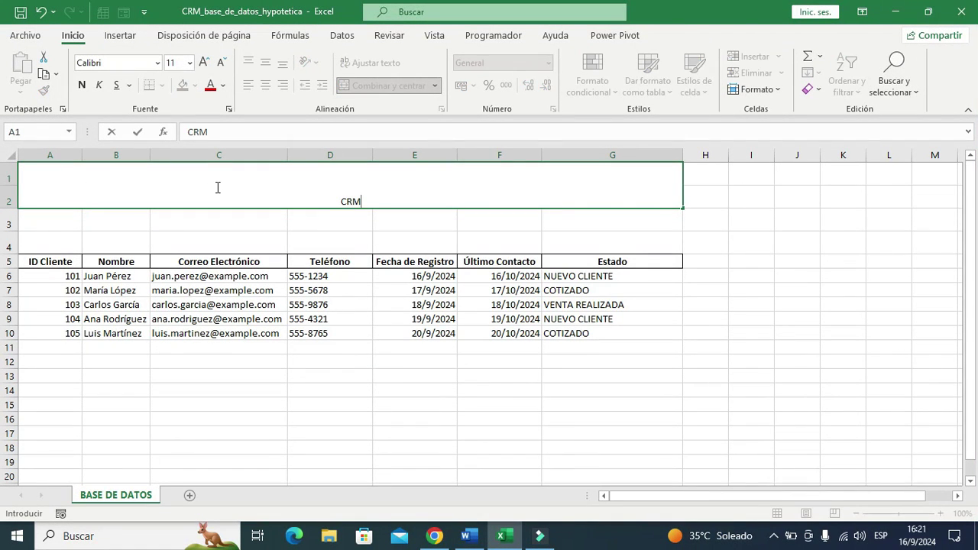
click(348, 411)
click(330, 191)
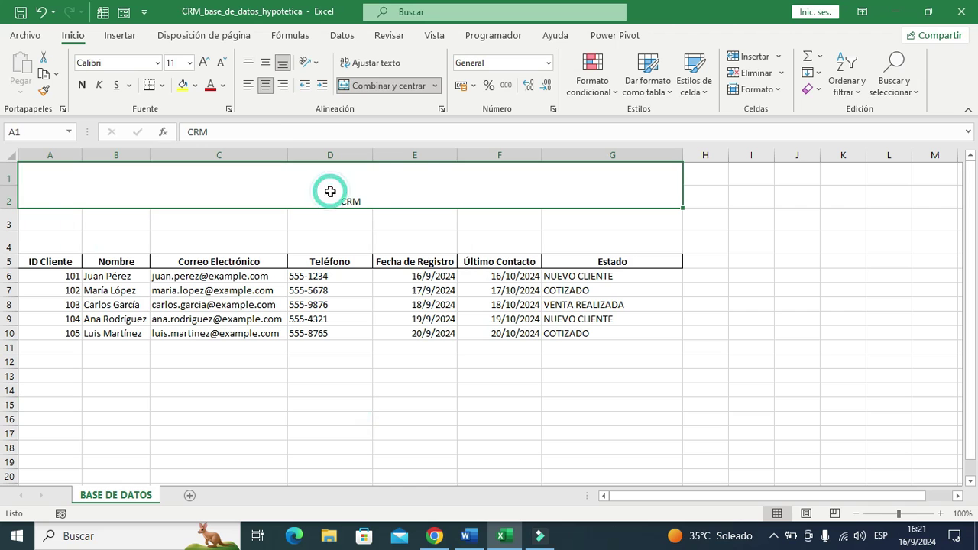
Make the CRM title bold, vertically centred and 48-point
click(82, 85)
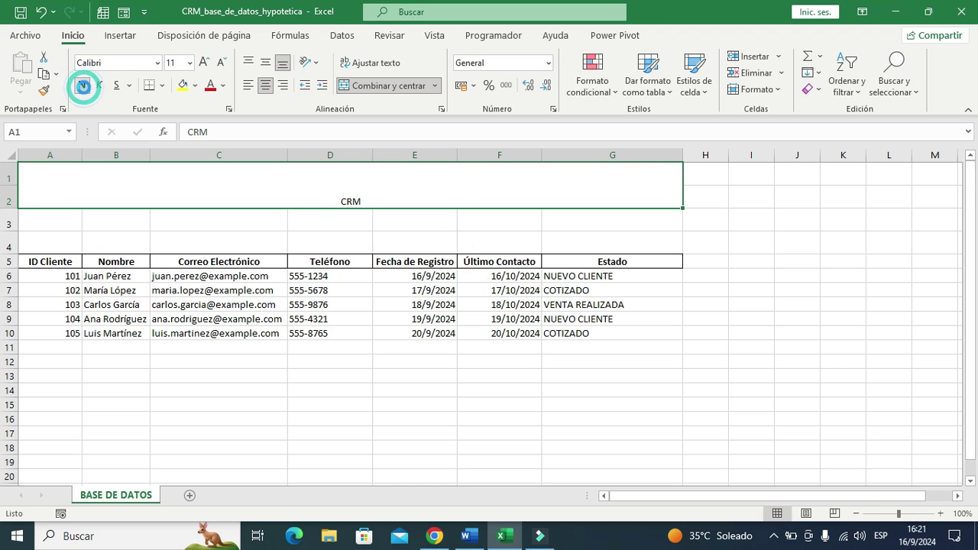
click(265, 62)
click(204, 62)
click(204, 62)
click(204, 62)
click(203, 62)
click(204, 62)
click(204, 62)
click(204, 62)
click(204, 62)
click(204, 62)
click(204, 62)
click(204, 62)
click(204, 61)
click(220, 62)
click(220, 62)
click(206, 65)
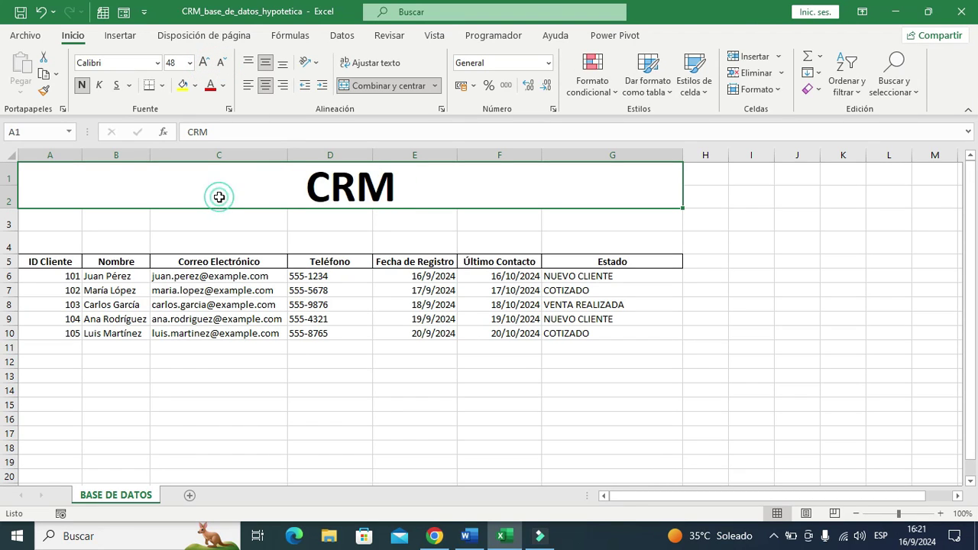
Give the CRM title cell a teal fill
click(196, 85)
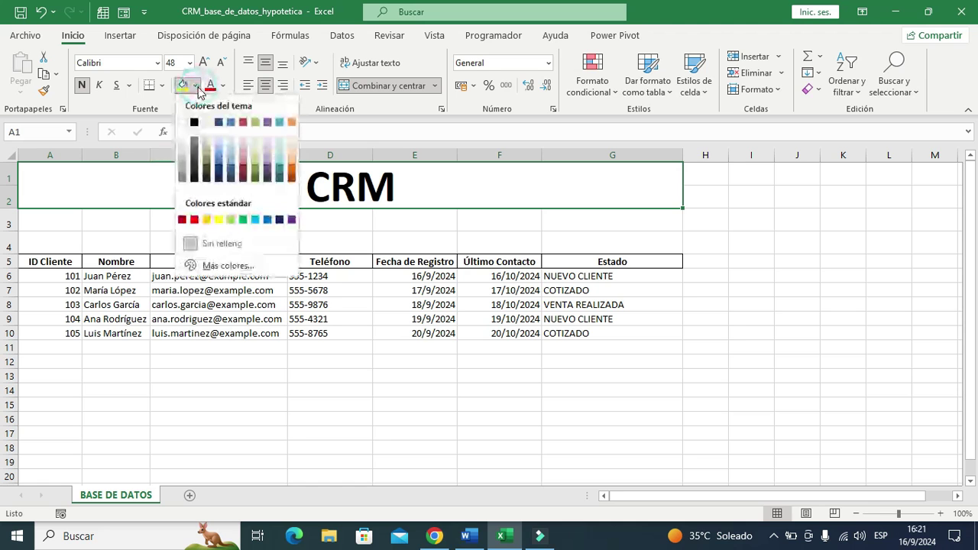
click(279, 122)
click(278, 388)
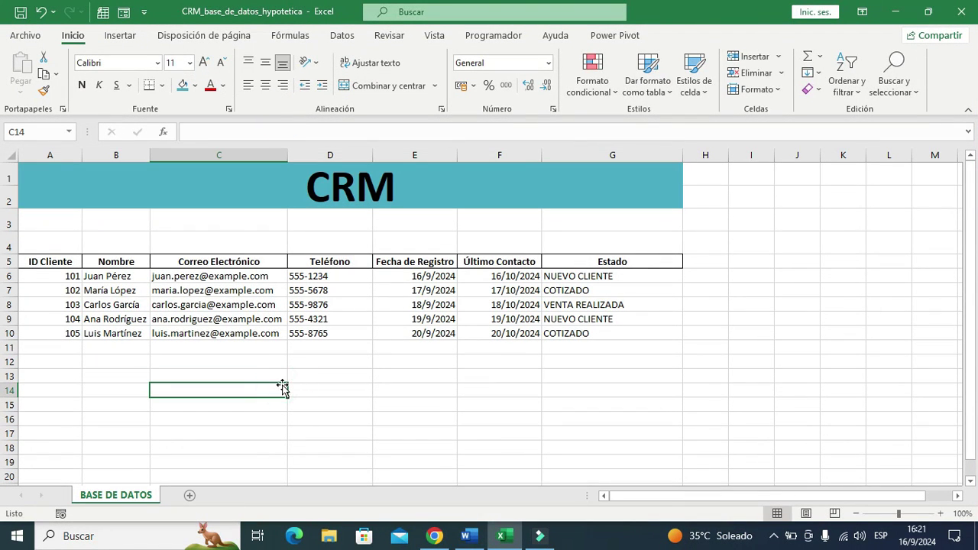
Merge A3:G4 into one cell filled dark navy
drag(38, 219, 648, 239)
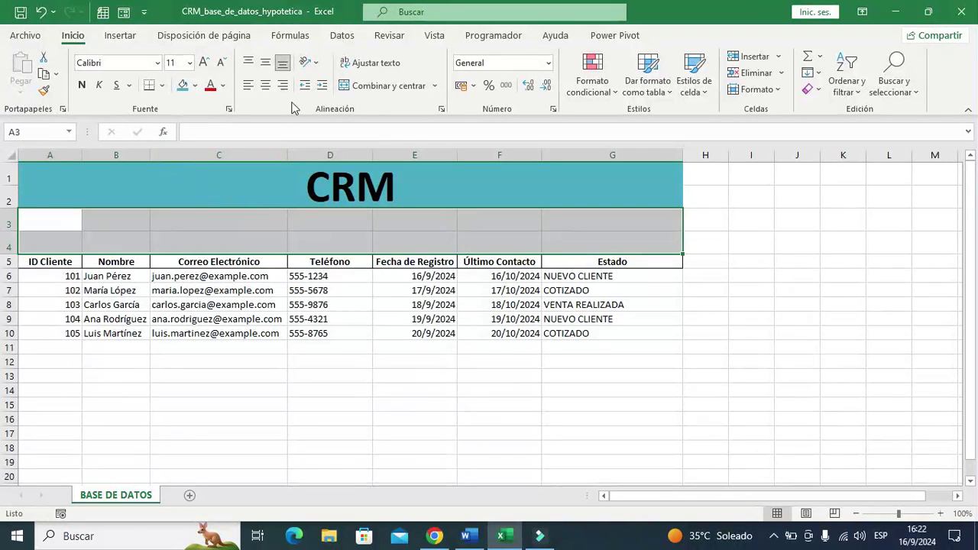
click(386, 86)
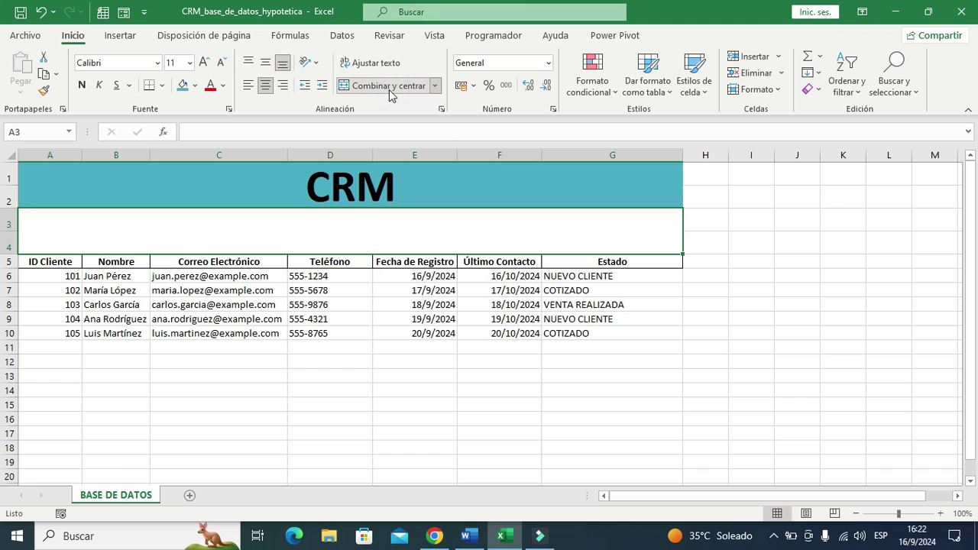
click(195, 86)
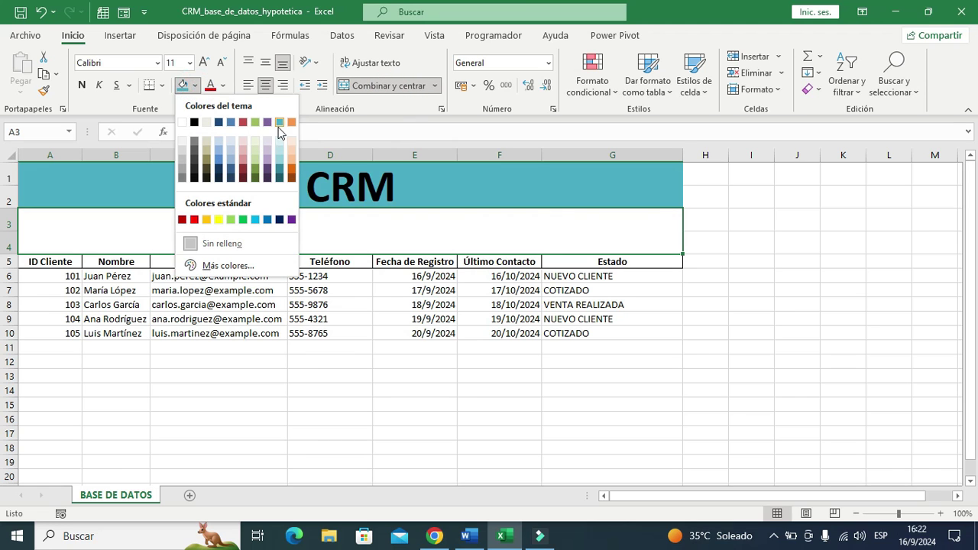
click(279, 220)
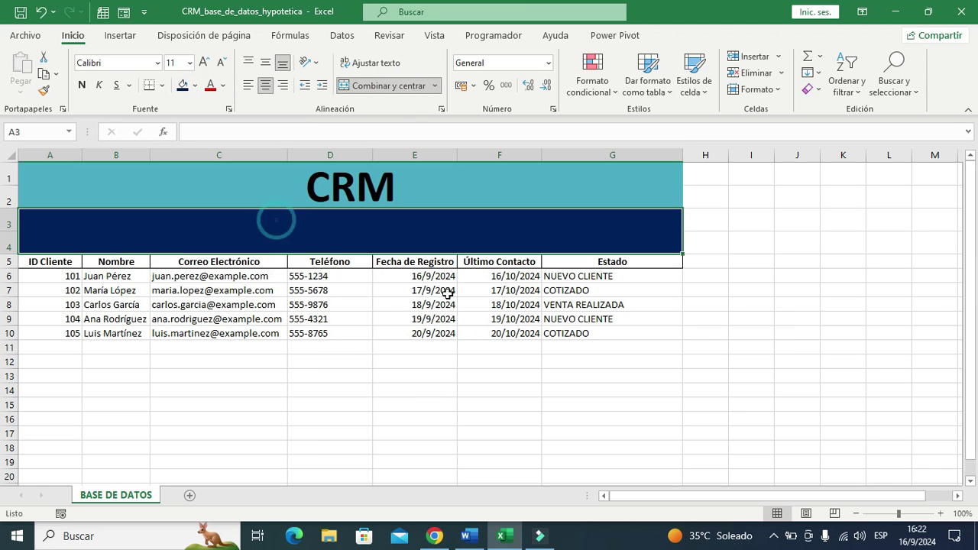
click(722, 317)
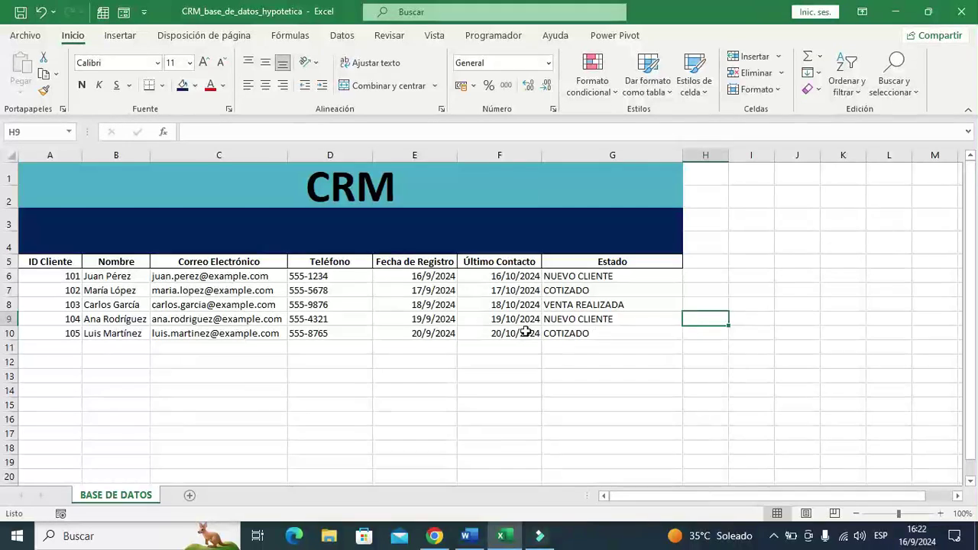
Make rows 3–4 taller and select the client data A5:G10
drag(5, 222, 10, 242)
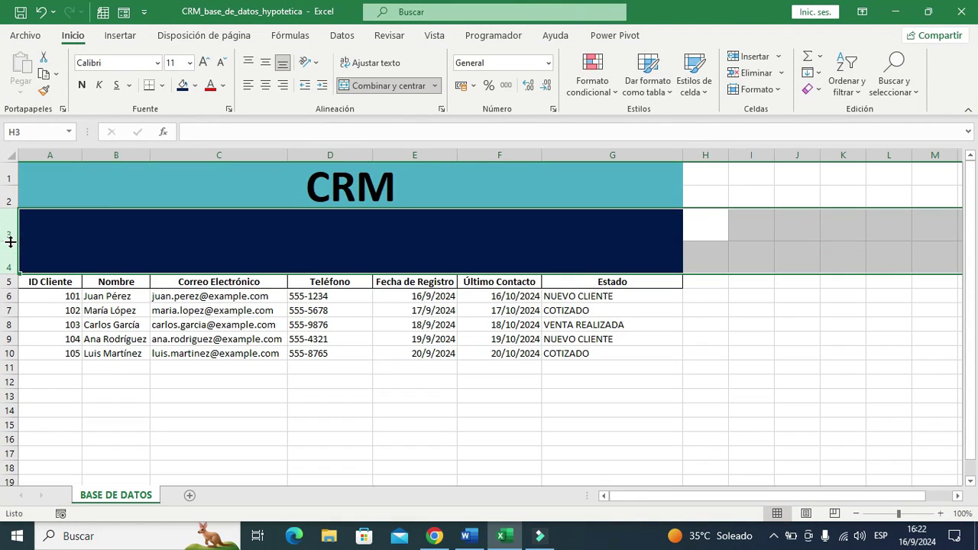
click(498, 410)
click(282, 414)
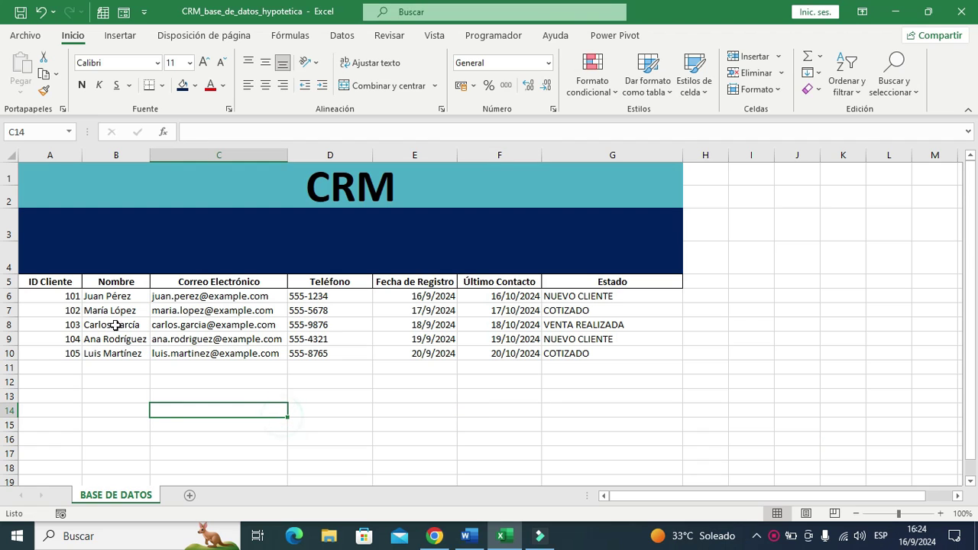
drag(46, 281, 659, 354)
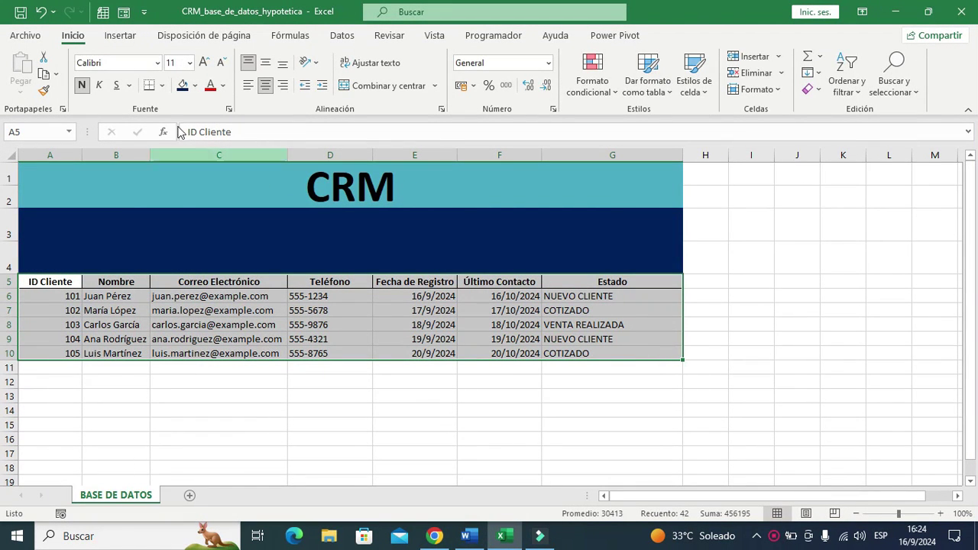
Convert A5:G10 into an Excel table whose first row is the headers
click(120, 35)
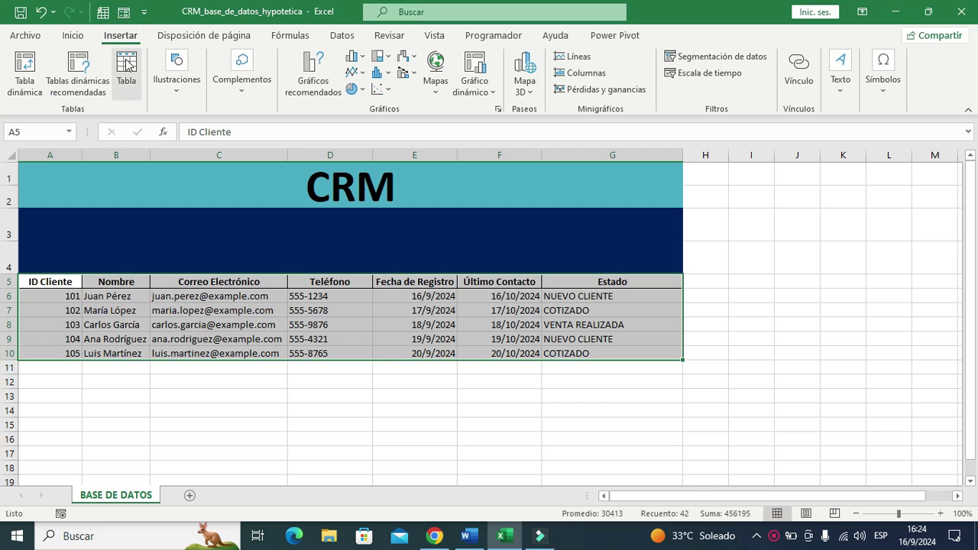
click(127, 70)
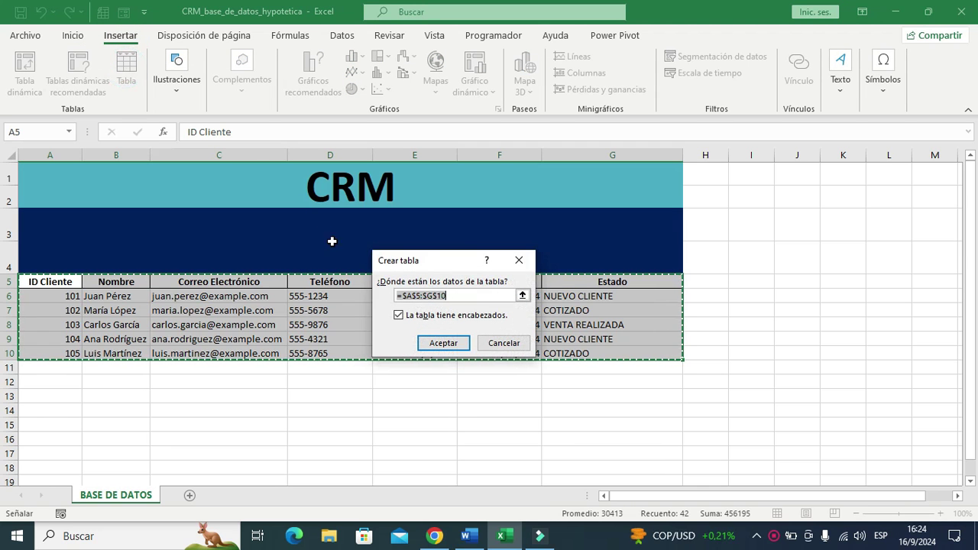
drag(407, 260, 228, 297)
click(219, 353)
click(219, 358)
click(264, 378)
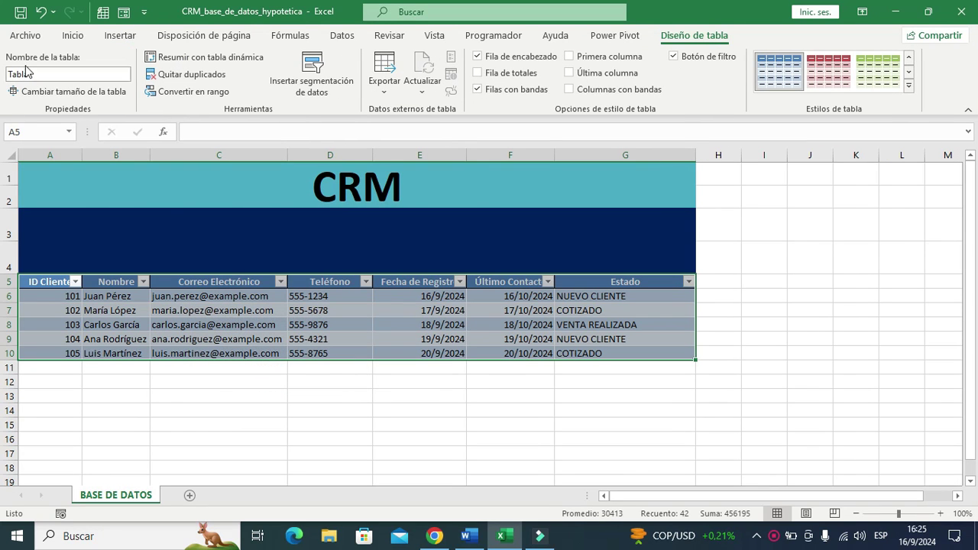
Name the new table CRM
double_click(51, 74)
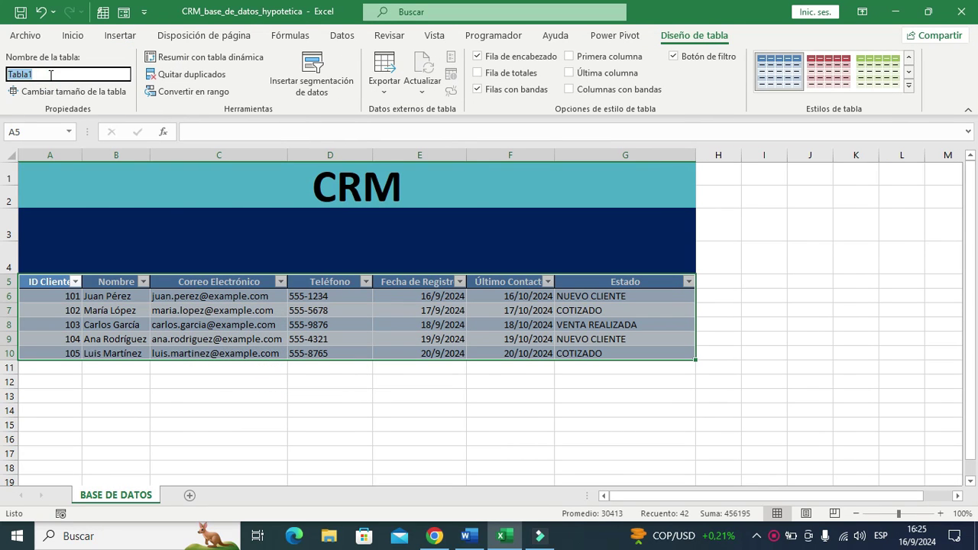
text(CRM)
key(Return)
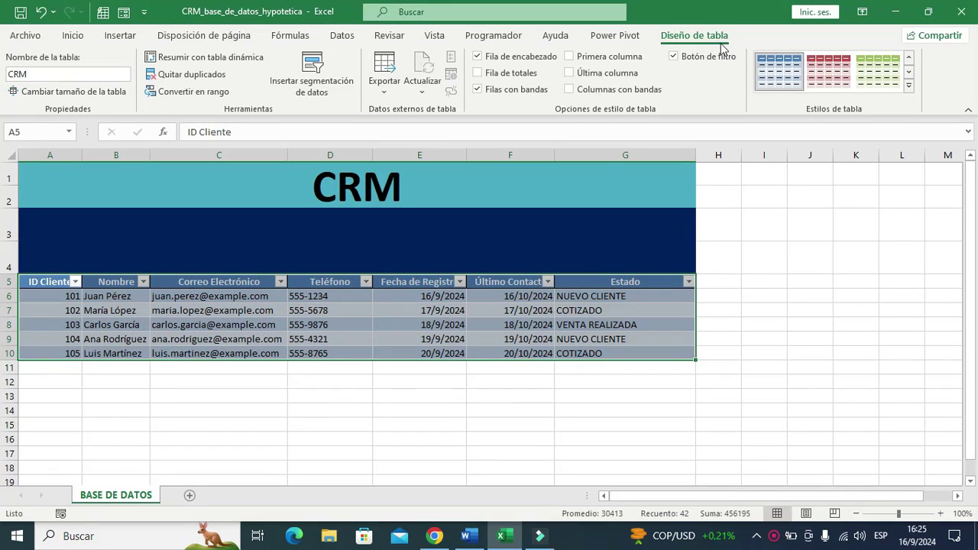
Apply a light blue table style and widen column E to show 'Fecha de Registro'
click(908, 87)
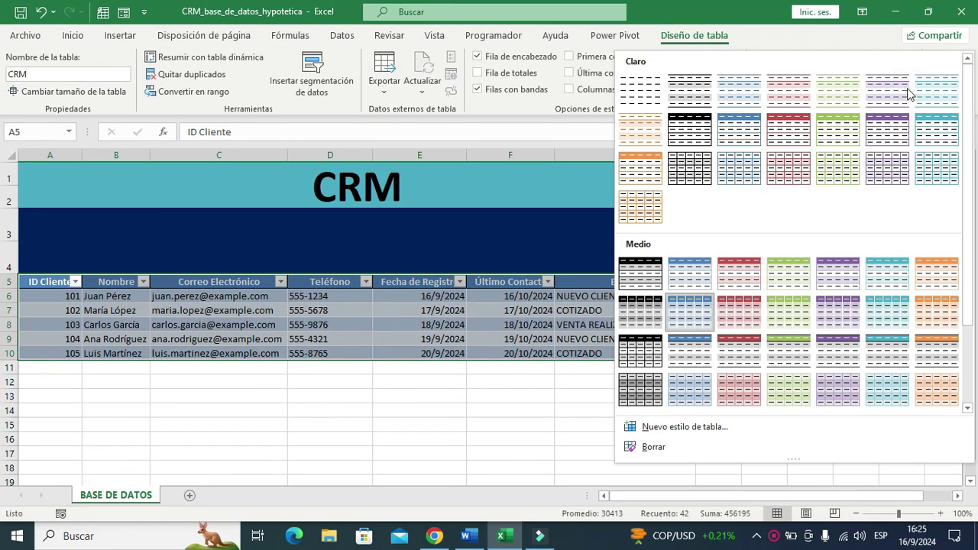
click(751, 124)
drag(318, 430, 276, 441)
click(276, 440)
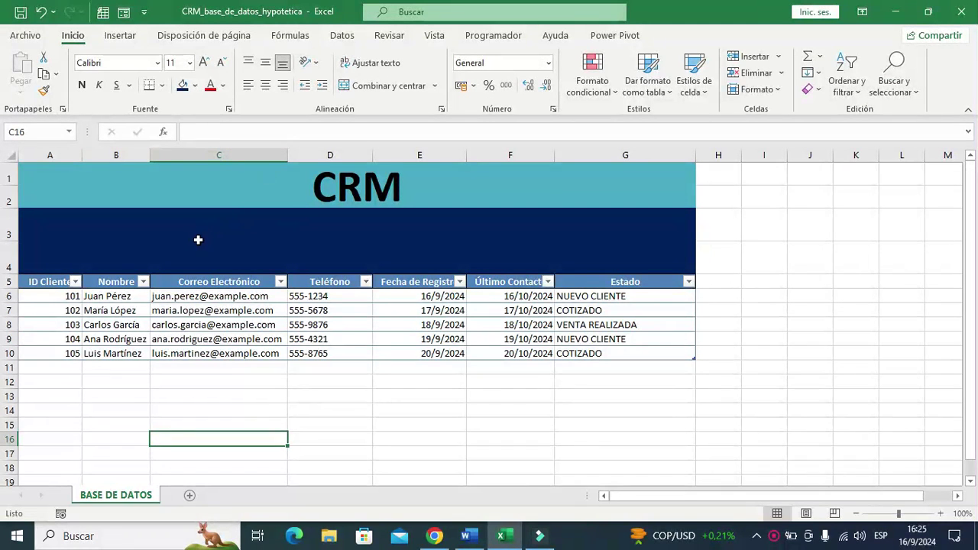
click(361, 334)
drag(466, 156, 487, 156)
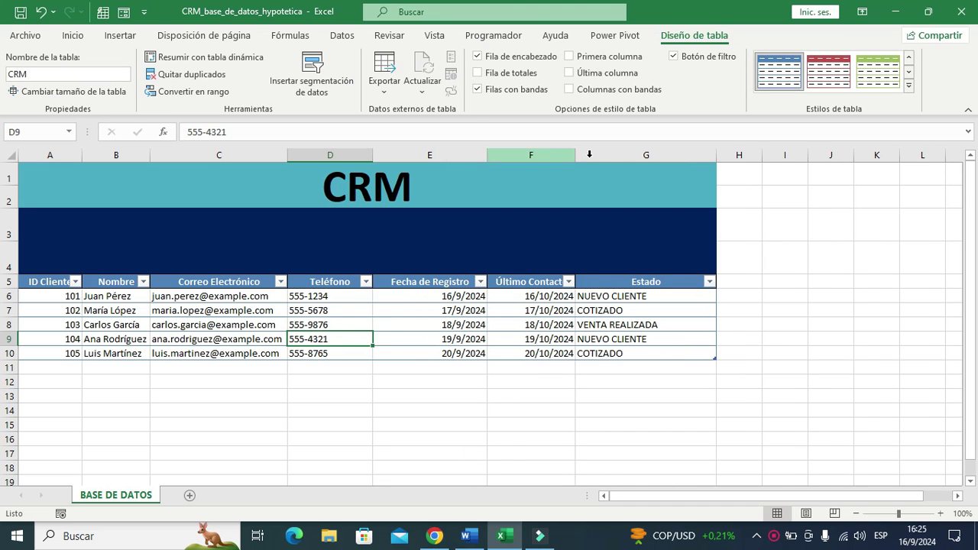
Widen the Último Contacto column and add a new sheet named PARAMETROS
drag(572, 156, 592, 158)
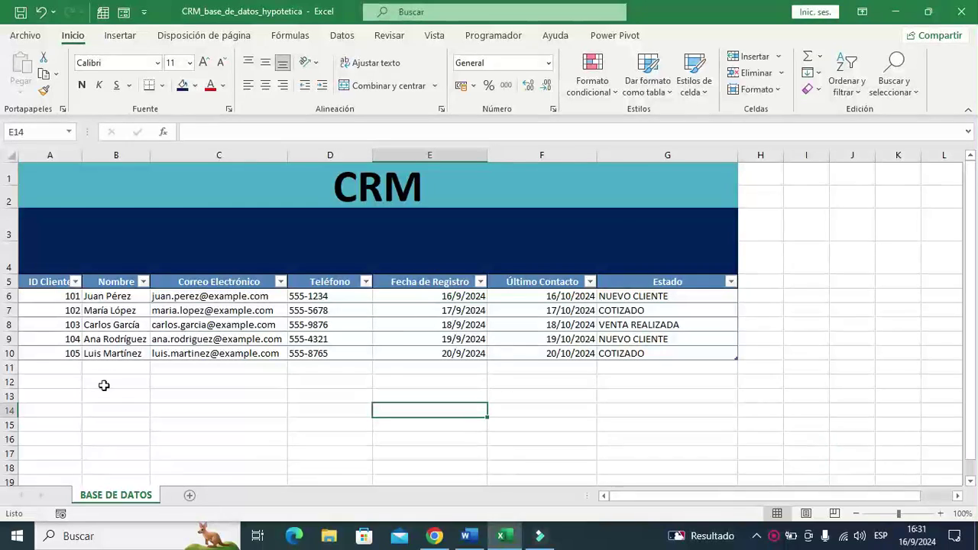
click(189, 498)
double_click(181, 495)
text(PARAMETROS)
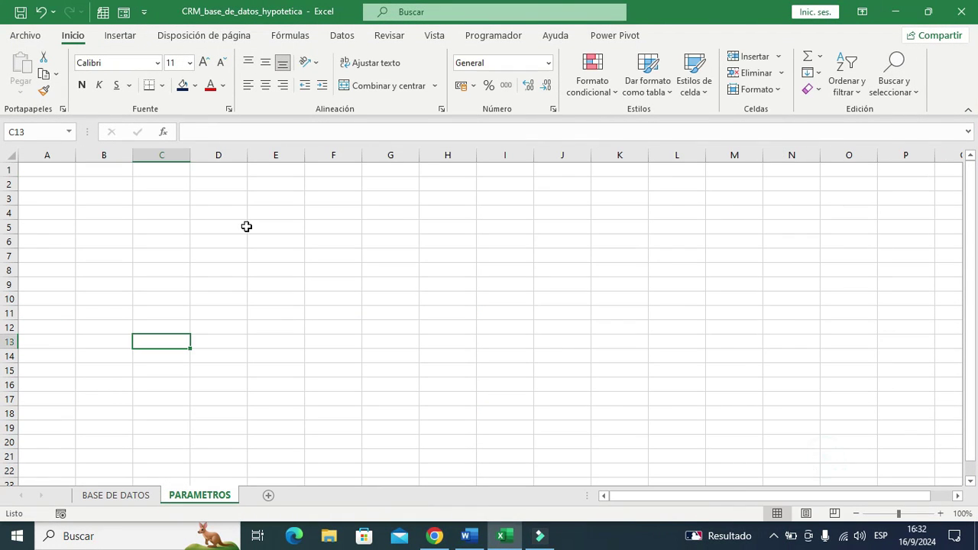
Copy the Estado column G5:G10 and paste its values into PARAMETROS at B2
click(139, 496)
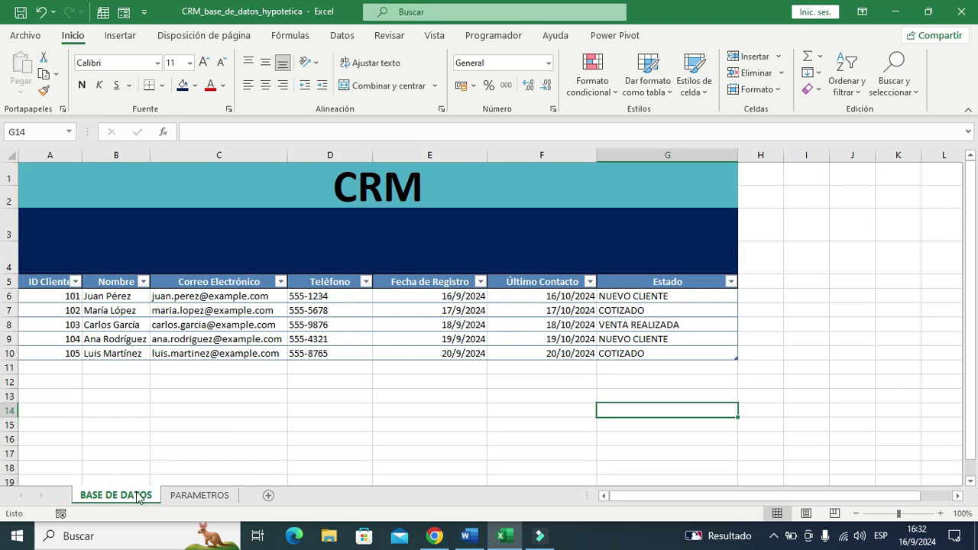
drag(645, 281, 649, 353)
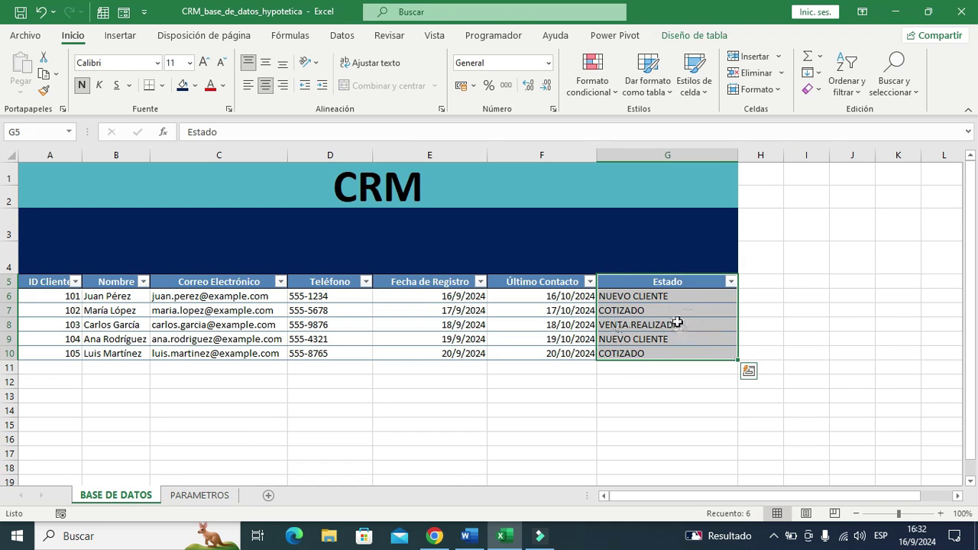
right_click(646, 310)
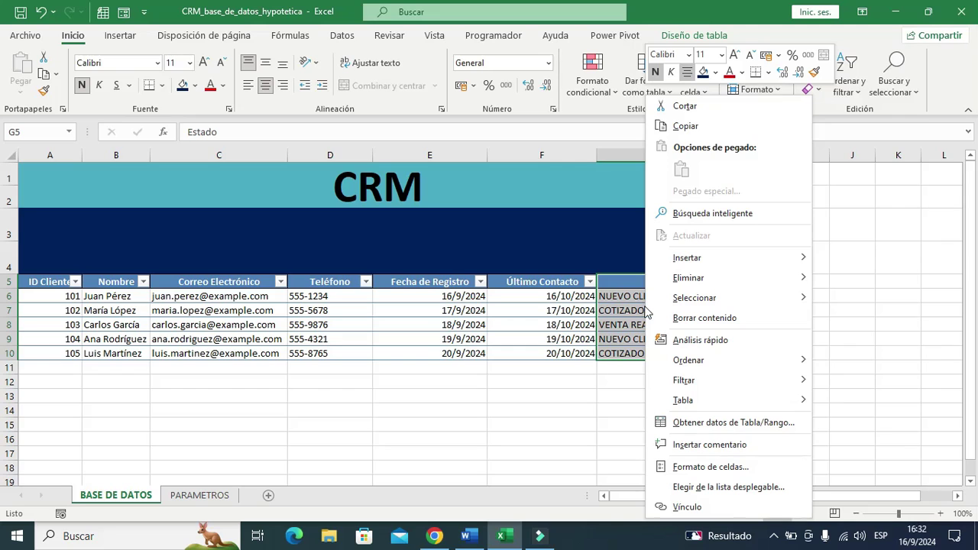
click(683, 126)
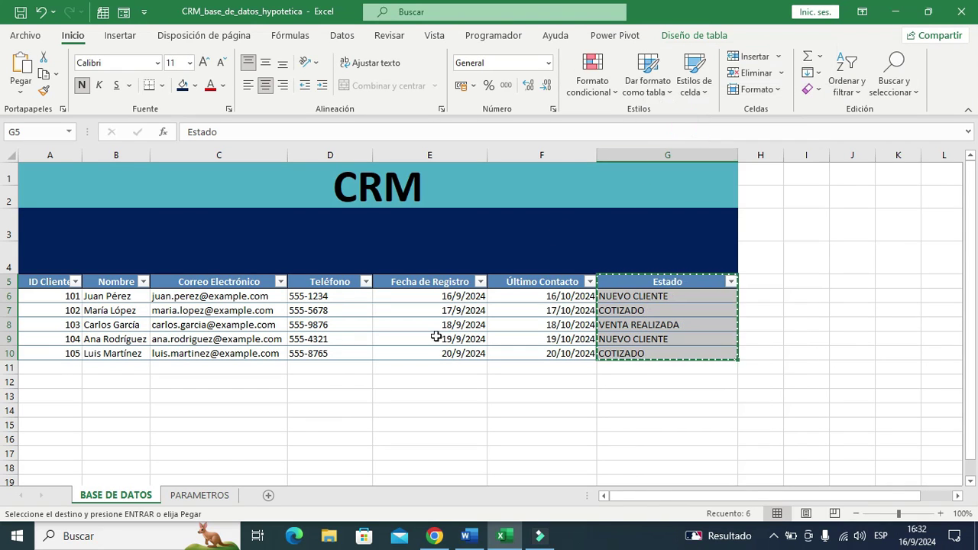
click(199, 497)
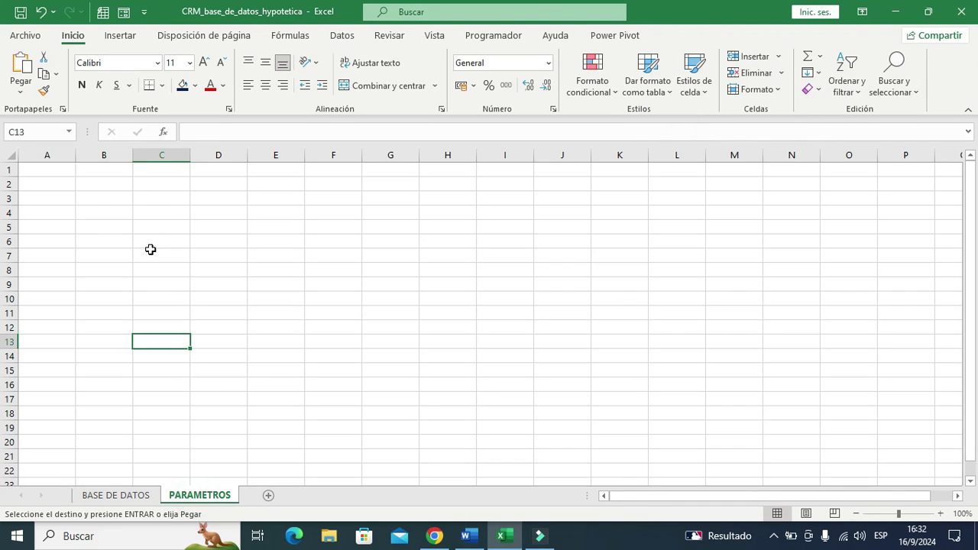
click(99, 185)
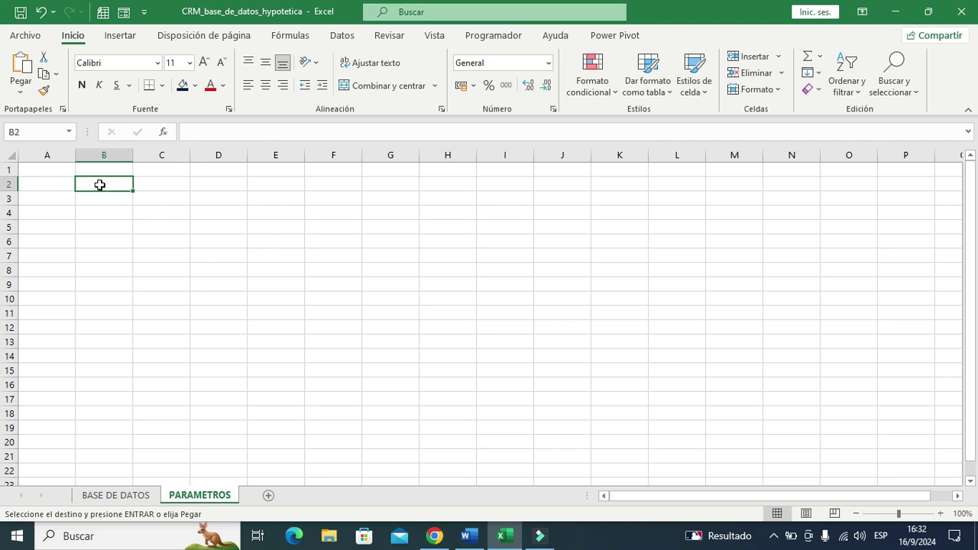
right_click(100, 185)
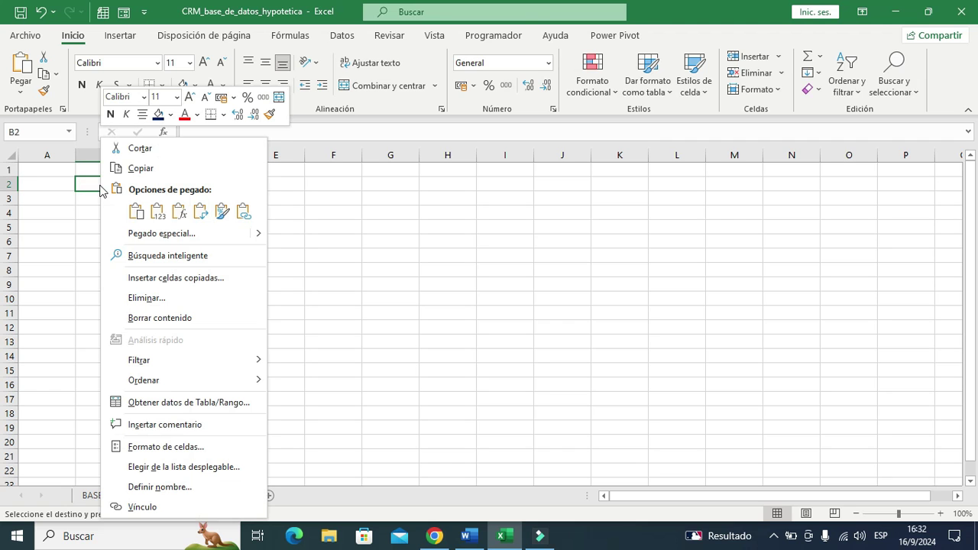
click(157, 211)
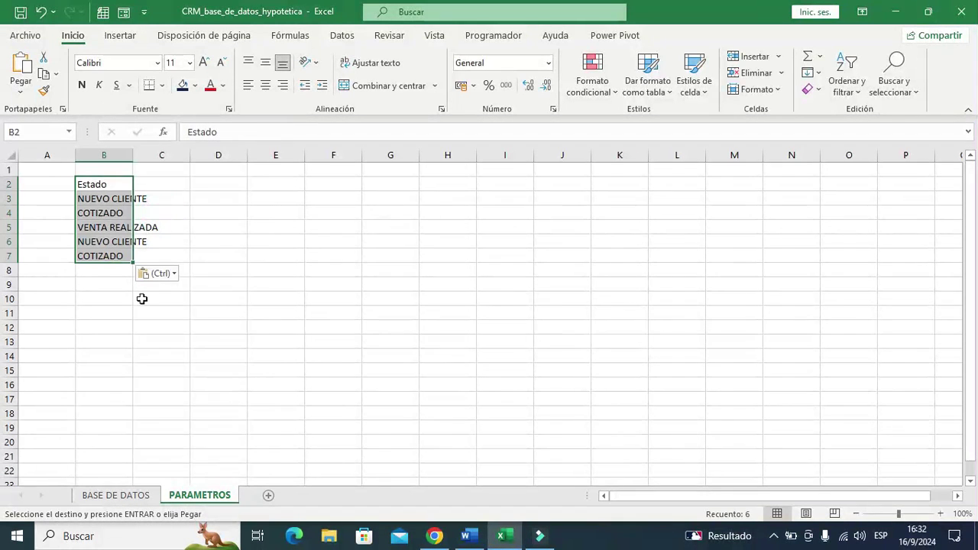
Widen column B to fit the statuses and select the list B2:B7
drag(134, 158, 190, 157)
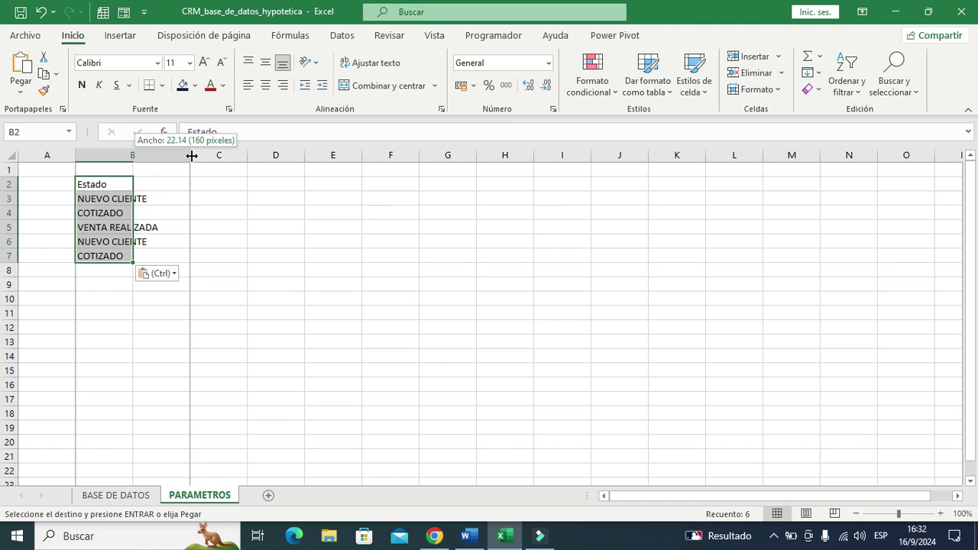
click(109, 339)
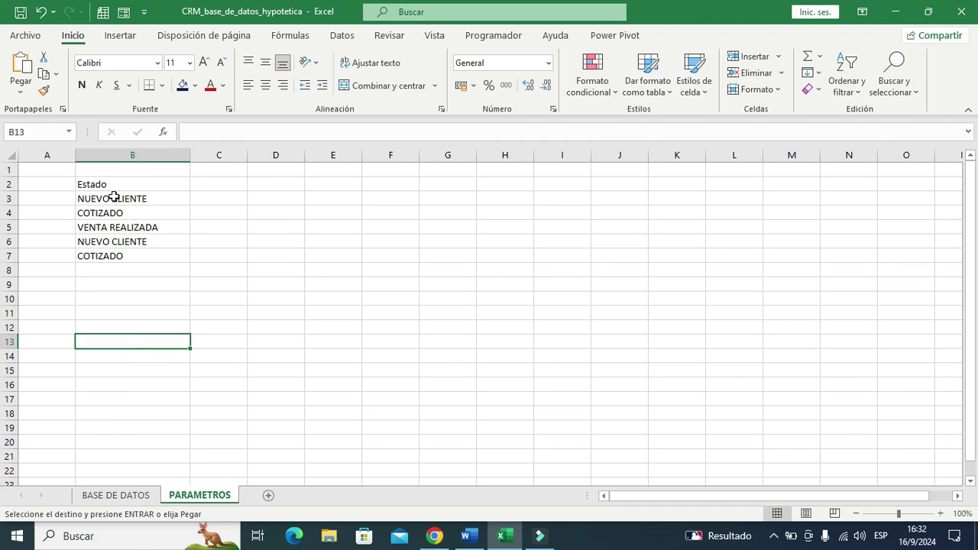
drag(114, 197, 114, 255)
click(288, 268)
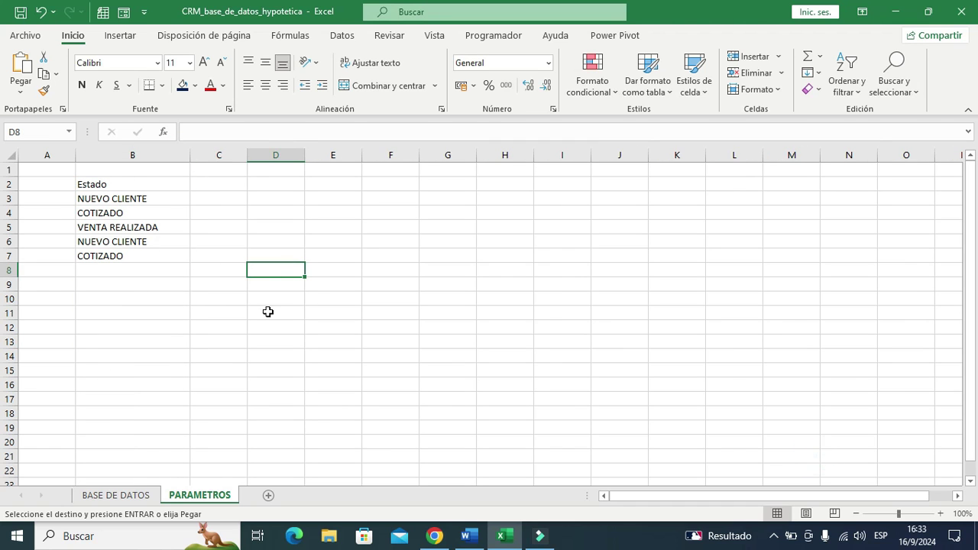
drag(112, 183, 114, 254)
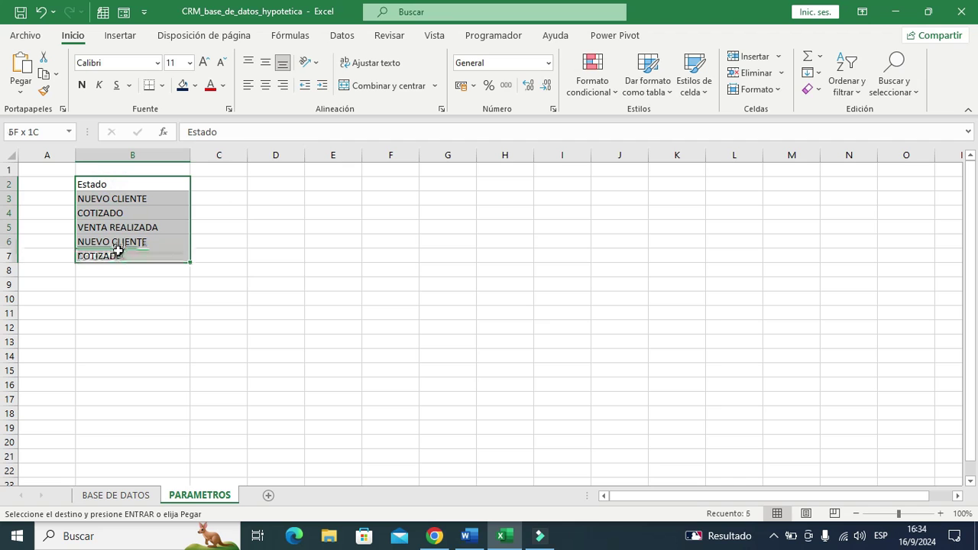
Remove duplicates from B2:B7, leaving NUEVO CLIENTE, COTIZADO and VENTA REALIZADA under Estado
key(ctrl+v)
click(342, 36)
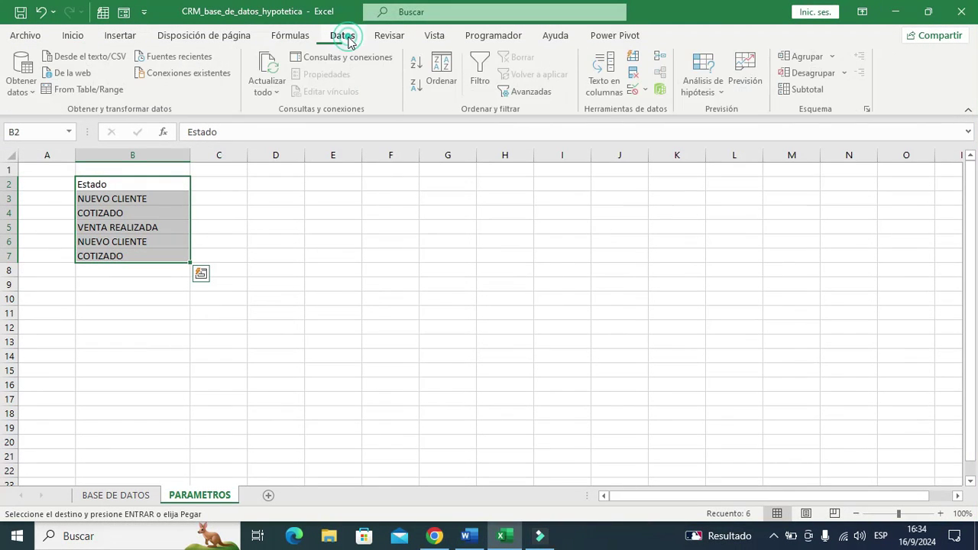
click(636, 78)
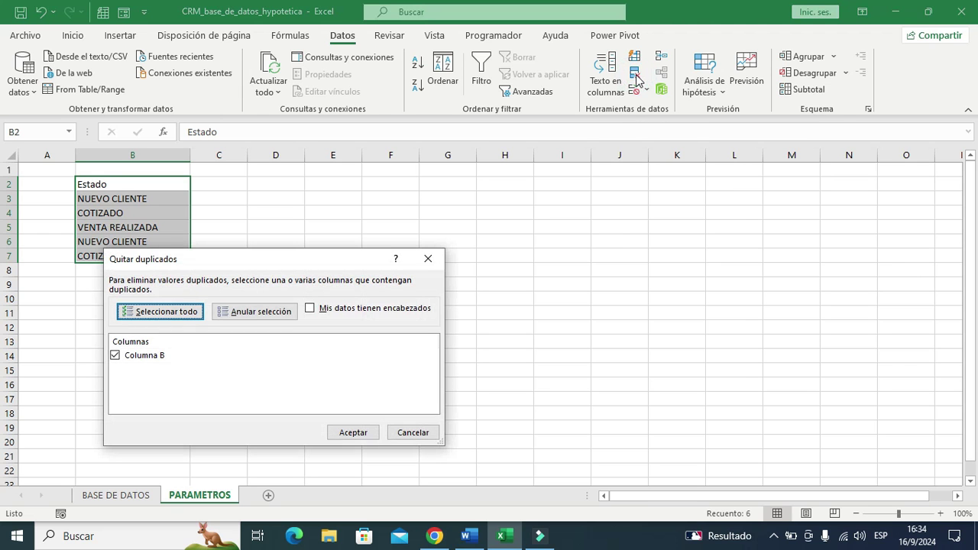
click(369, 432)
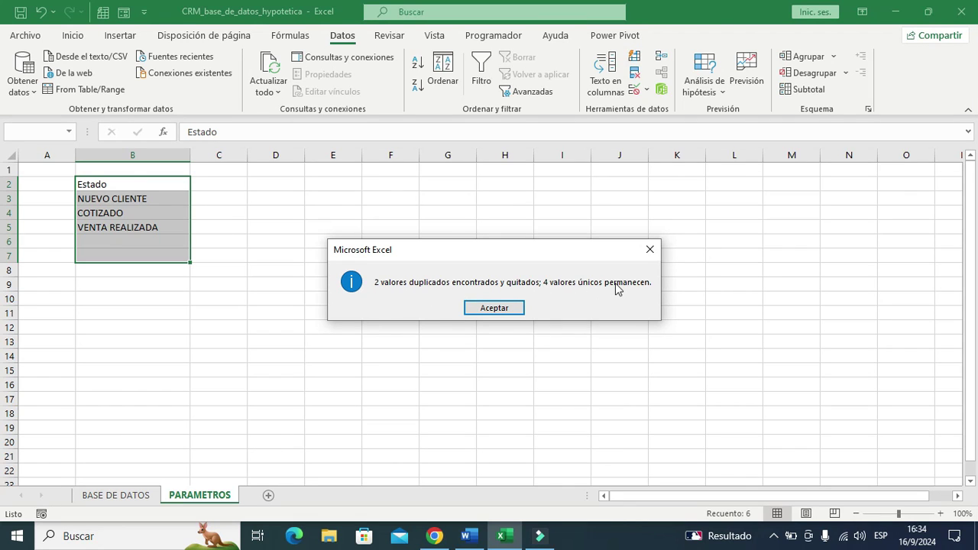
click(497, 309)
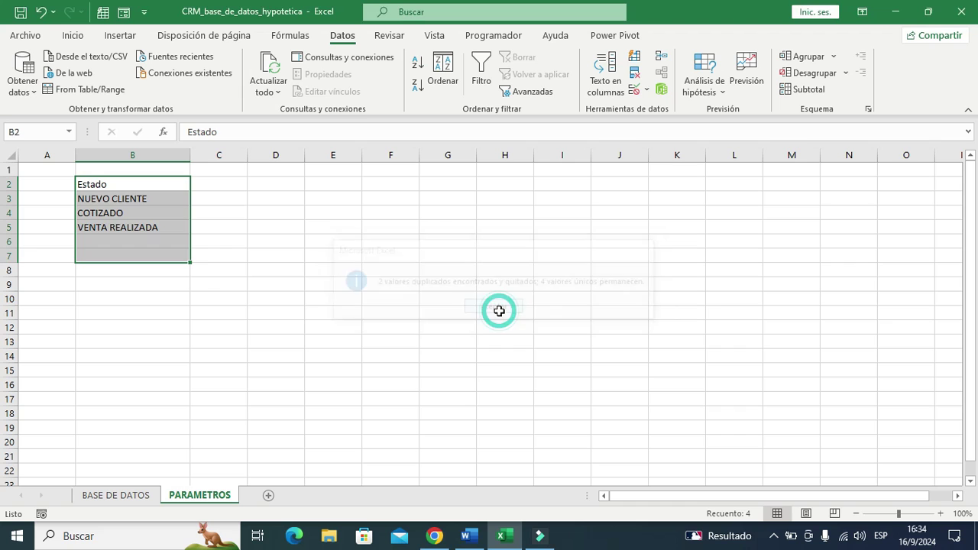
click(142, 307)
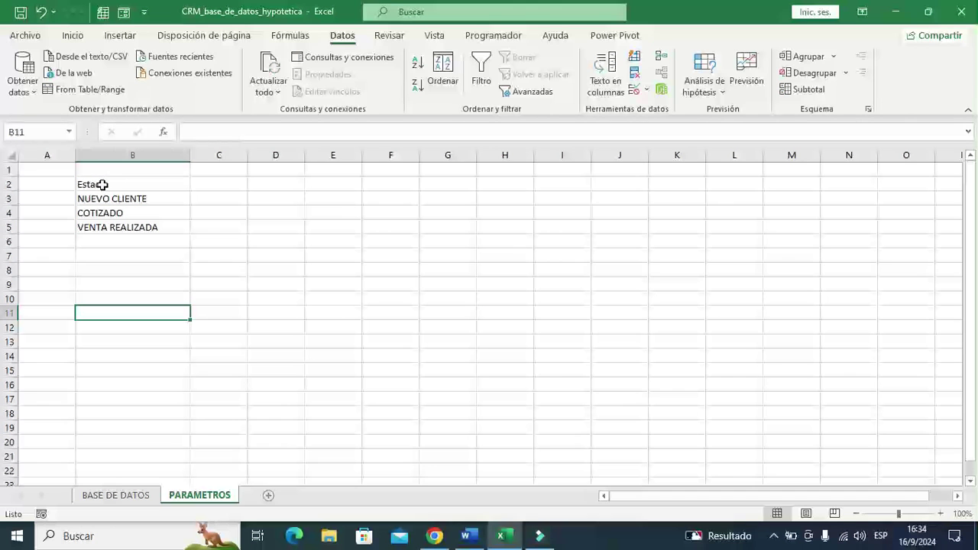
drag(112, 185, 119, 220)
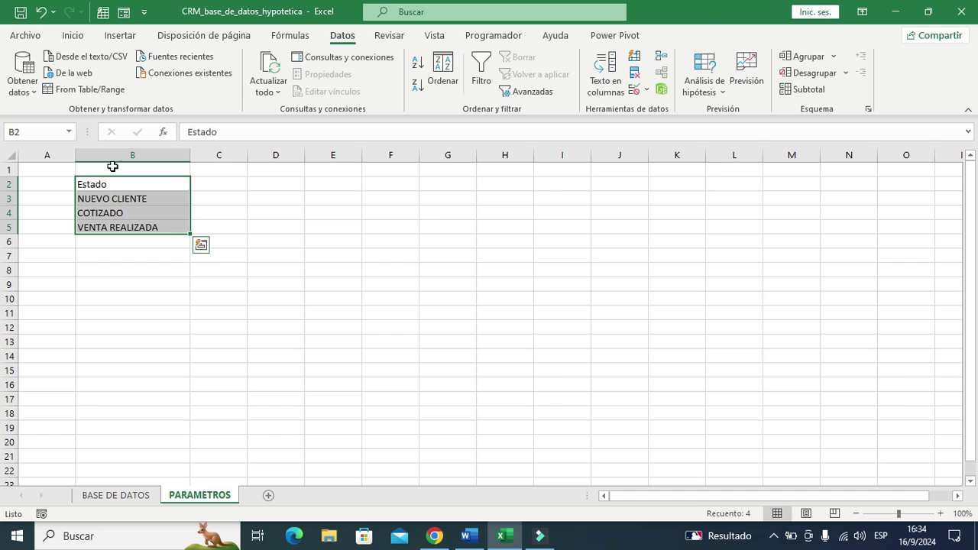
Turn the Estado list B2:B5 into a table with Estado as its header
click(118, 36)
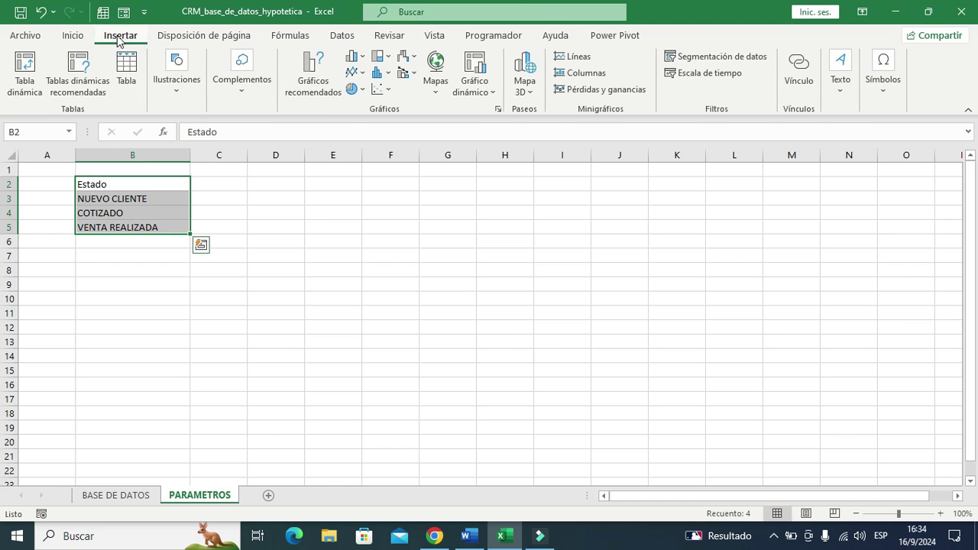
click(126, 70)
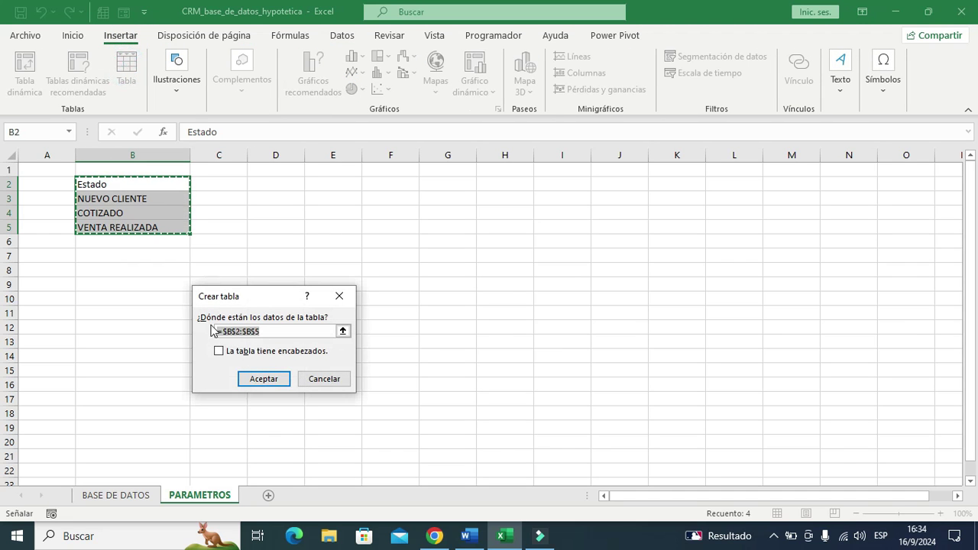
click(219, 350)
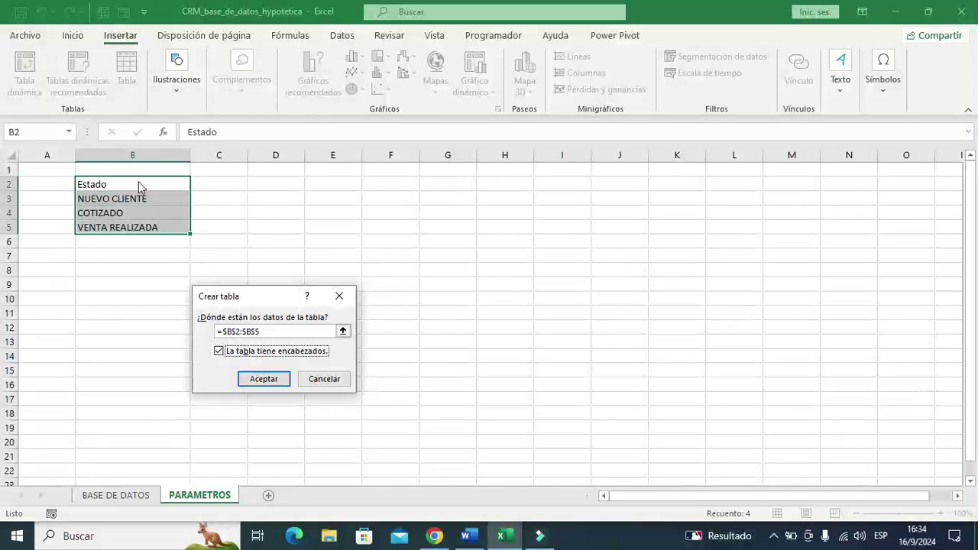
click(257, 382)
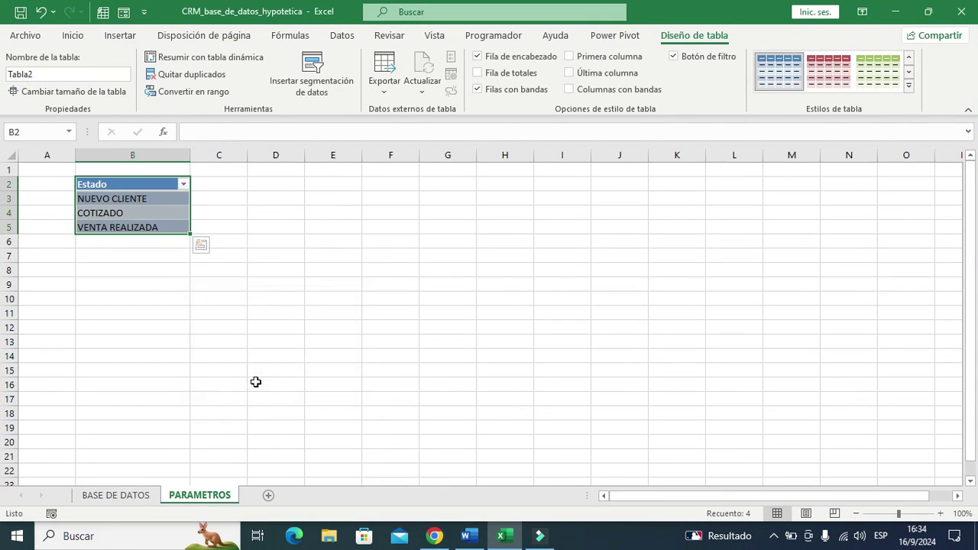
Rename the status table from Tabla2 to ESTADOS
click(37, 74)
text(ESTADOS)
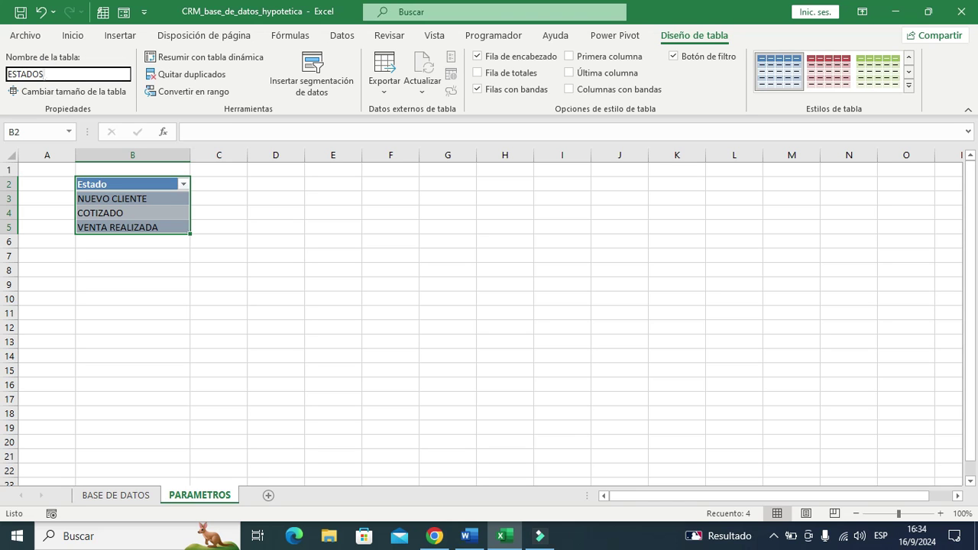
click(145, 297)
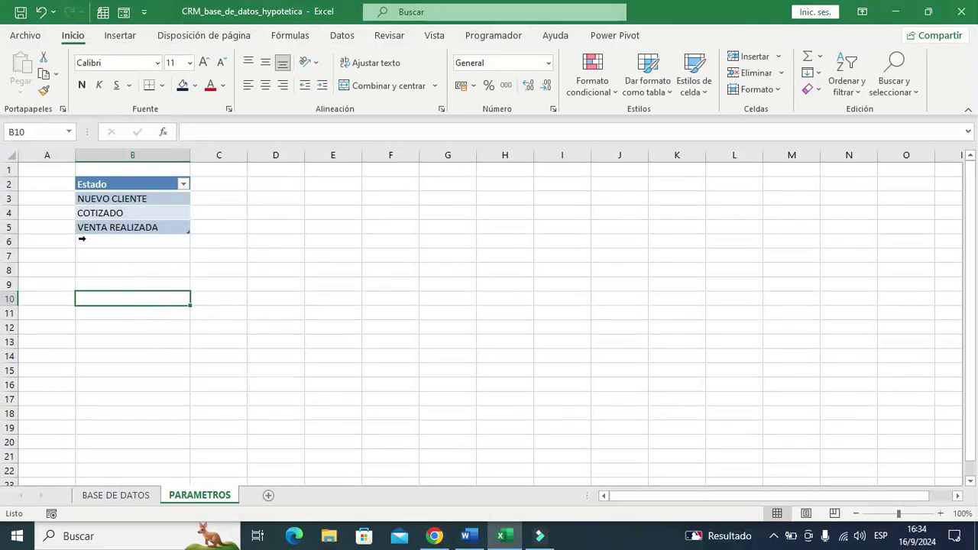
Type the label EST in cell B1 above the status table
click(123, 171)
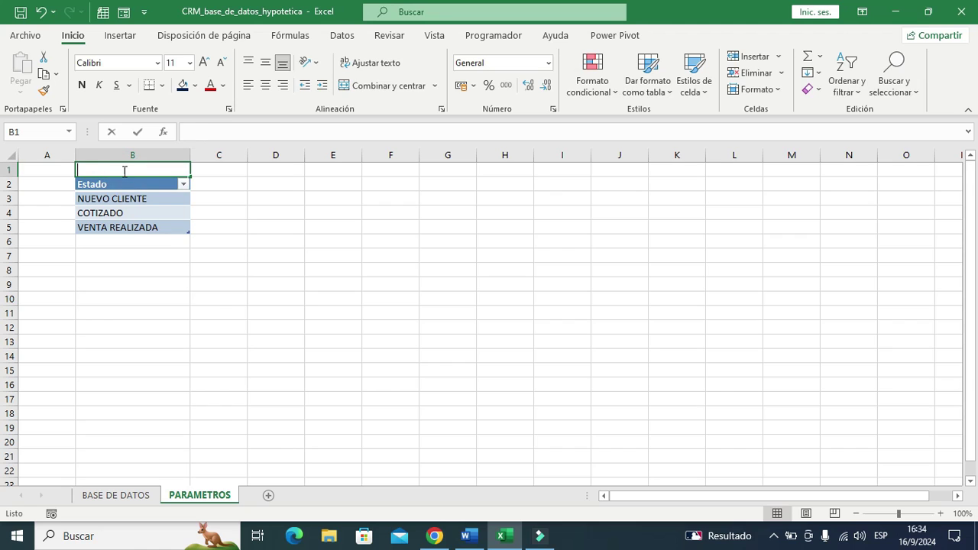
text(EST)
click(328, 267)
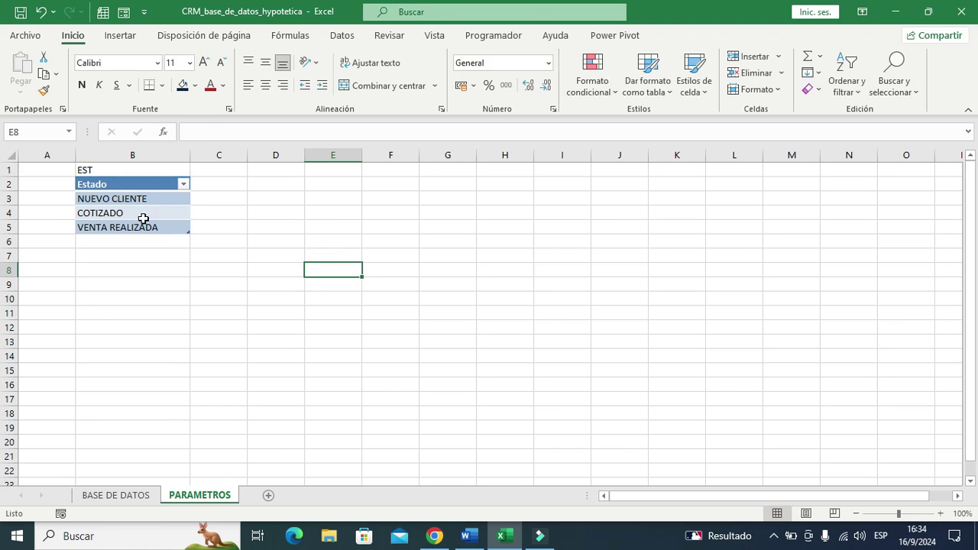
Edit the Name Box name for statuses B3:B5, then return to BASE DE DATOS
drag(109, 200, 109, 226)
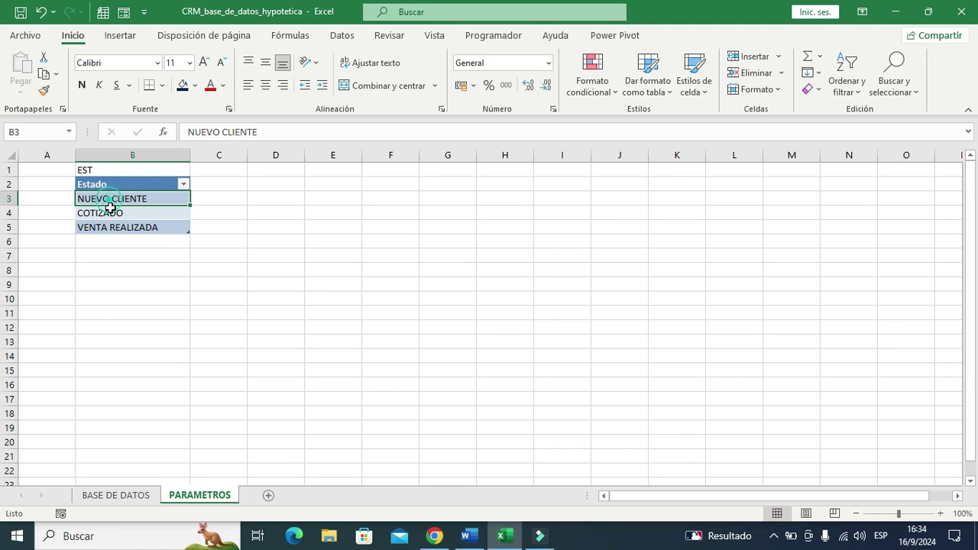
click(44, 129)
key(BackSpace)
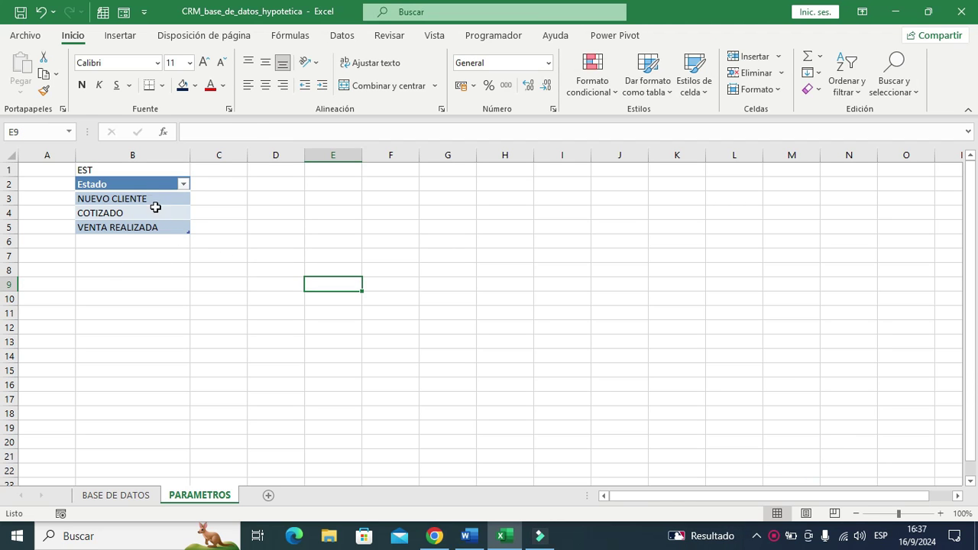
drag(140, 198, 142, 223)
click(274, 252)
click(152, 169)
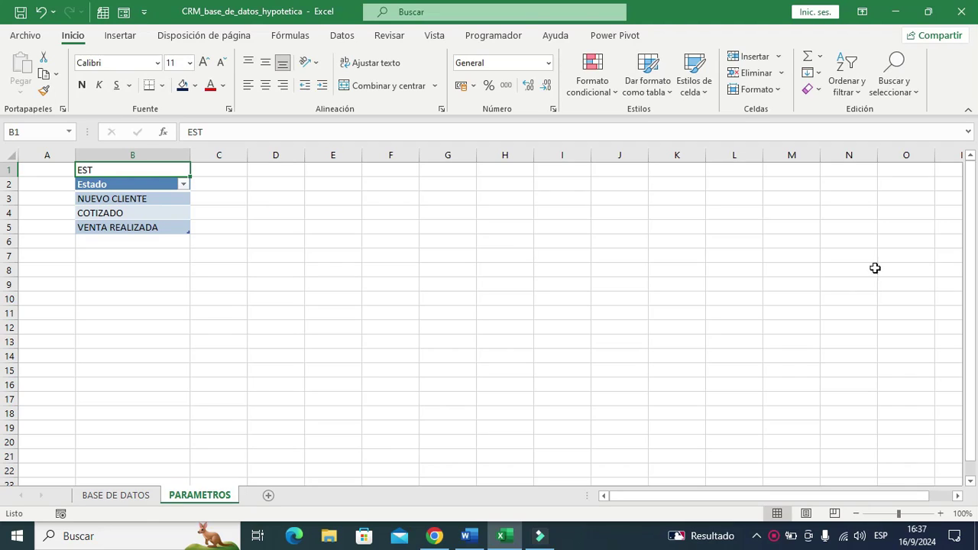
click(130, 496)
Give Estado cells G6:G10 list data validation with source =EST
click(637, 401)
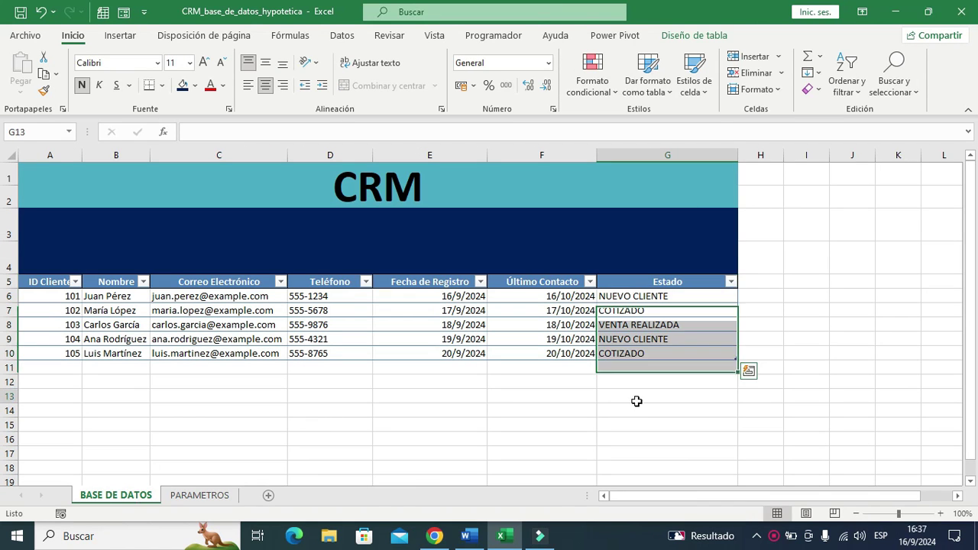
drag(647, 293, 648, 353)
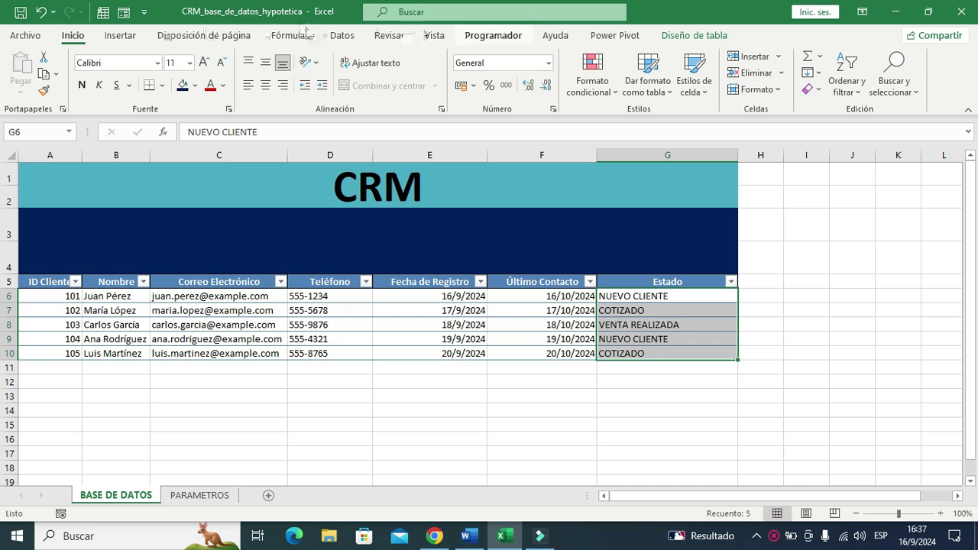
click(340, 37)
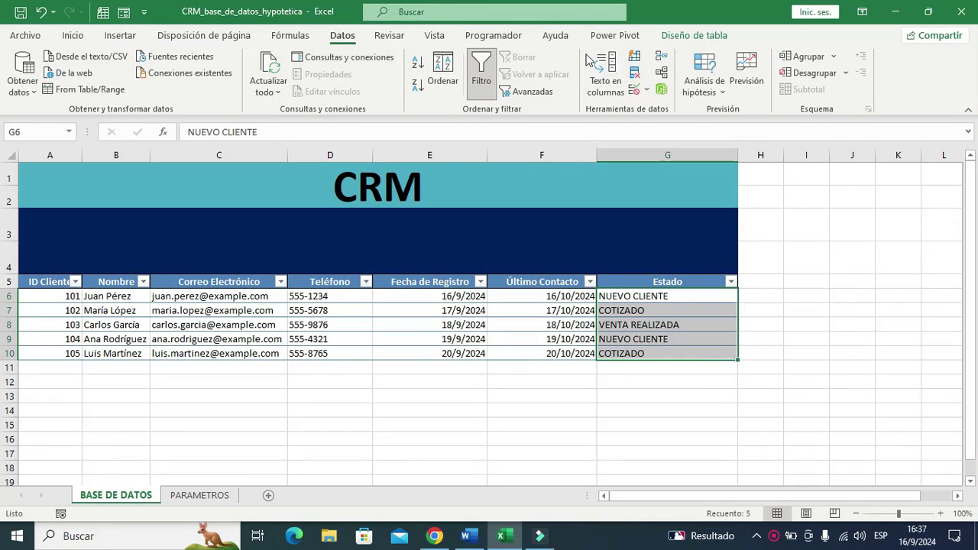
click(647, 91)
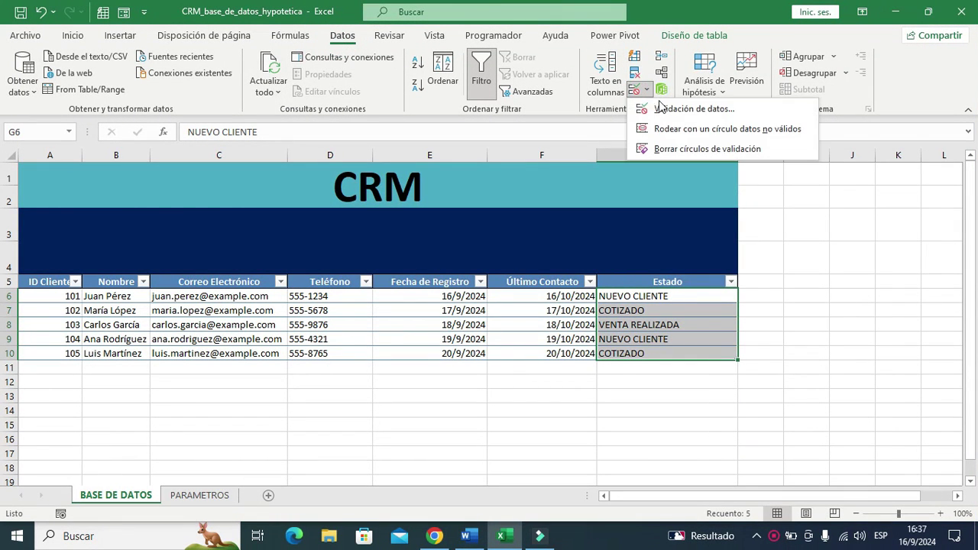
click(661, 108)
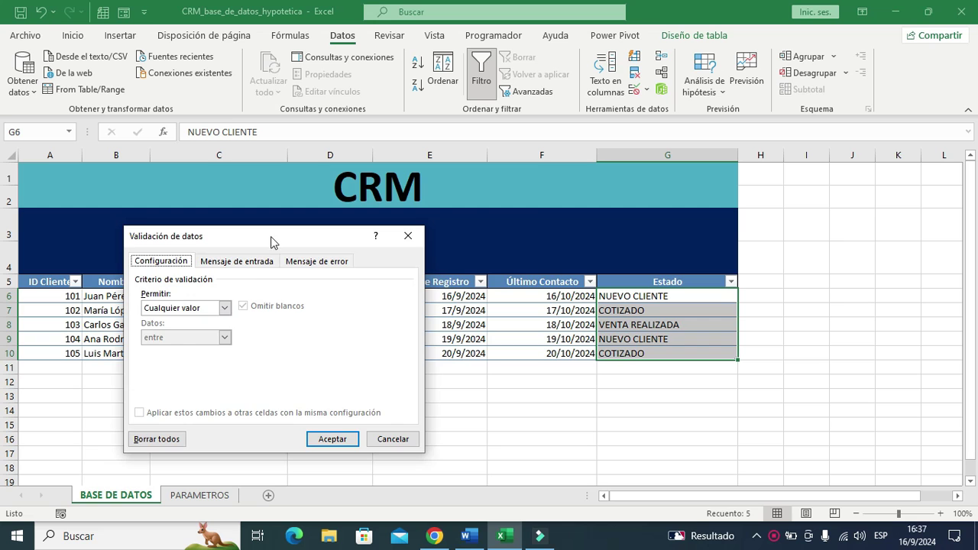
drag(273, 241, 431, 208)
click(382, 273)
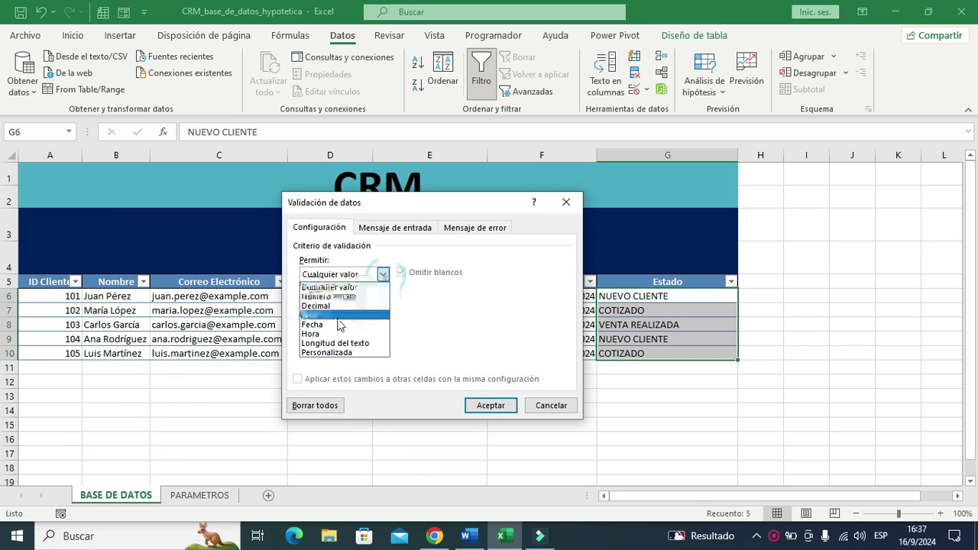
click(325, 315)
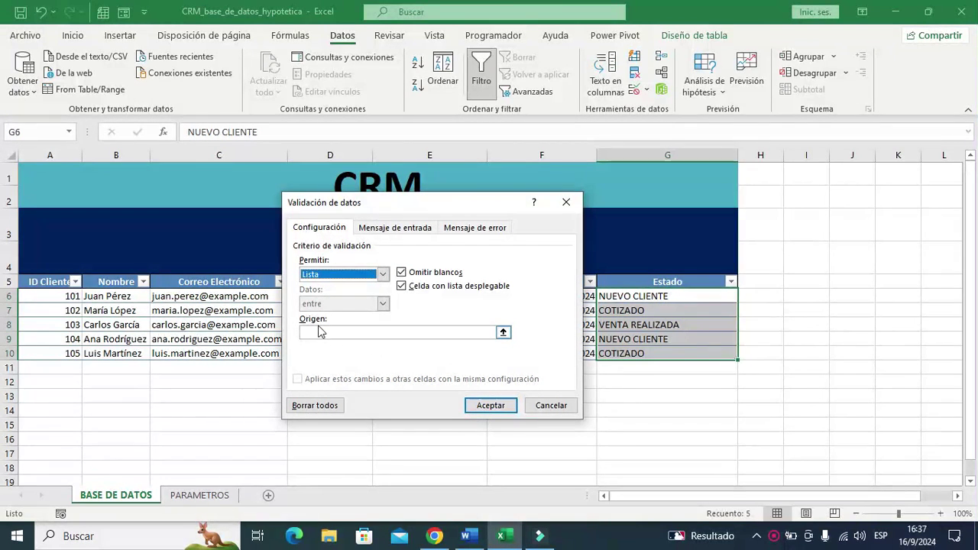
click(325, 332)
text(=EST)
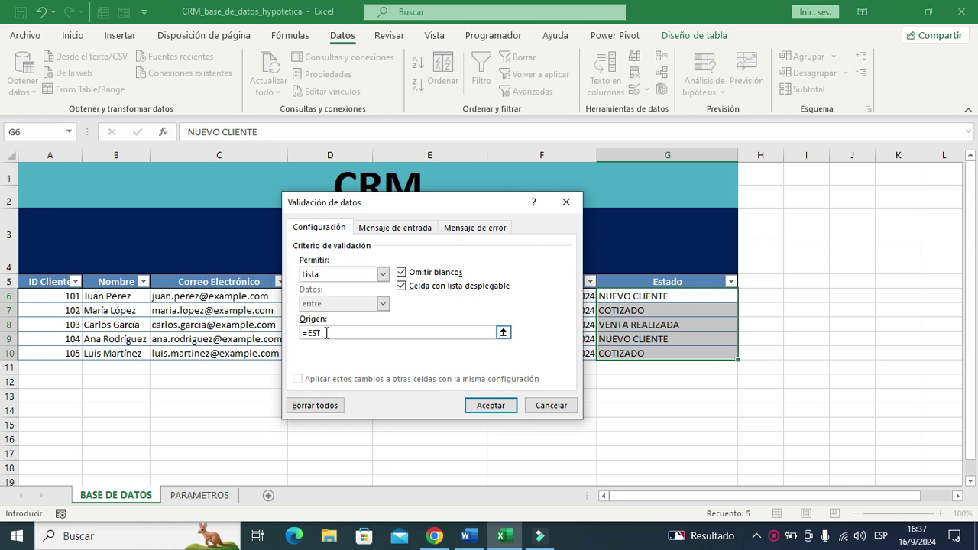
click(502, 406)
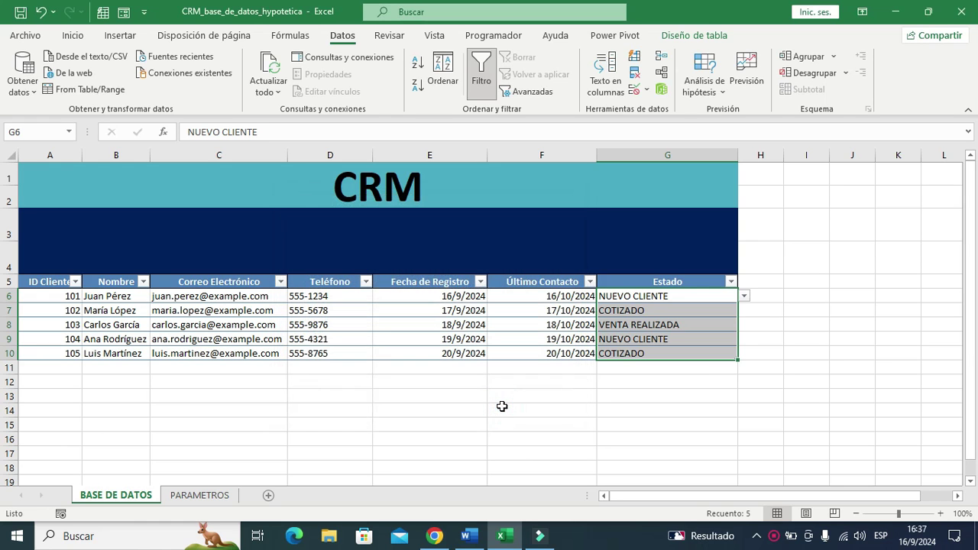
click(579, 411)
click(666, 297)
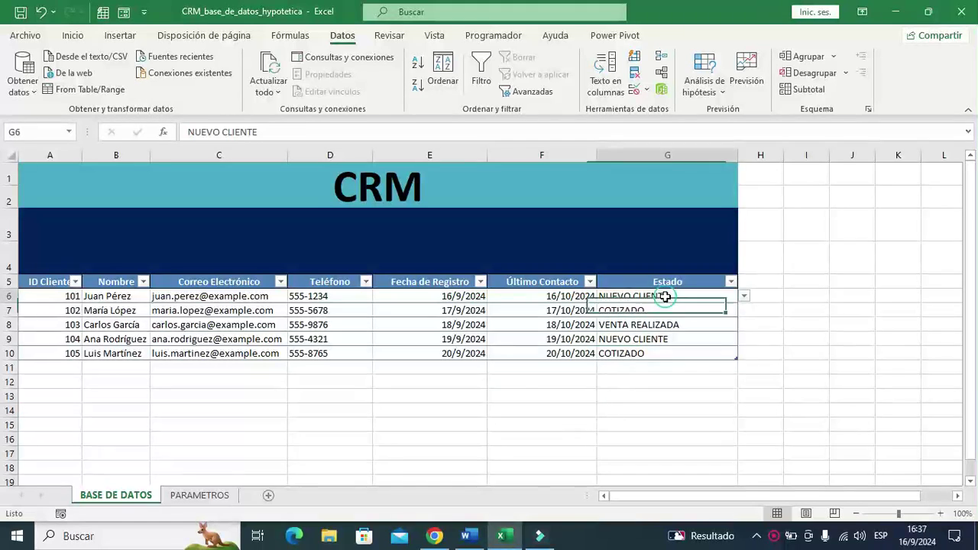
click(745, 298)
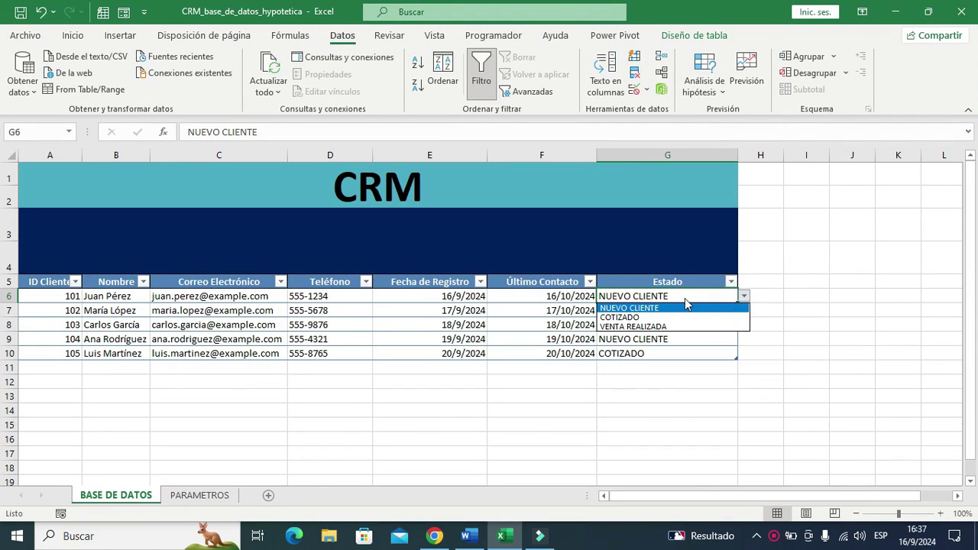
click(491, 397)
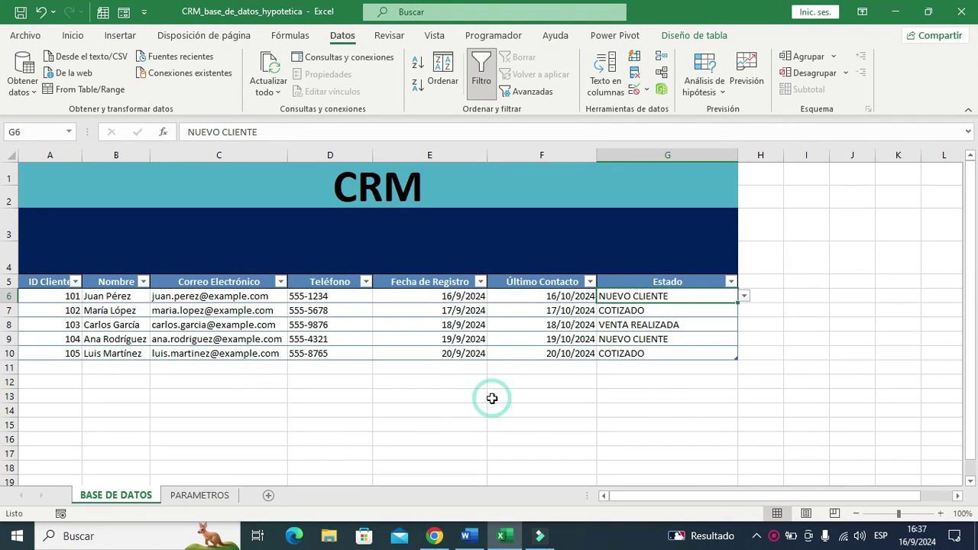
click(640, 353)
click(744, 353)
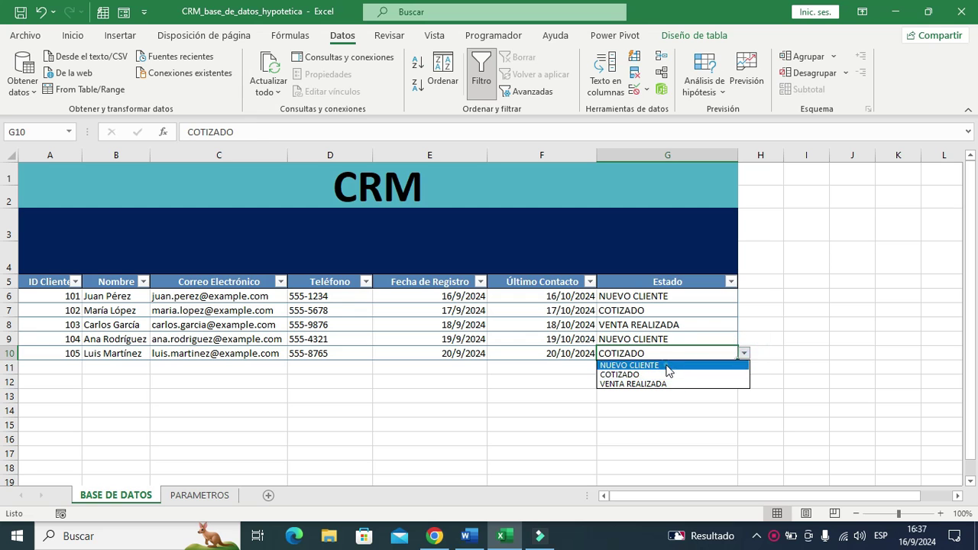
click(656, 363)
click(640, 356)
click(743, 353)
click(657, 373)
click(743, 353)
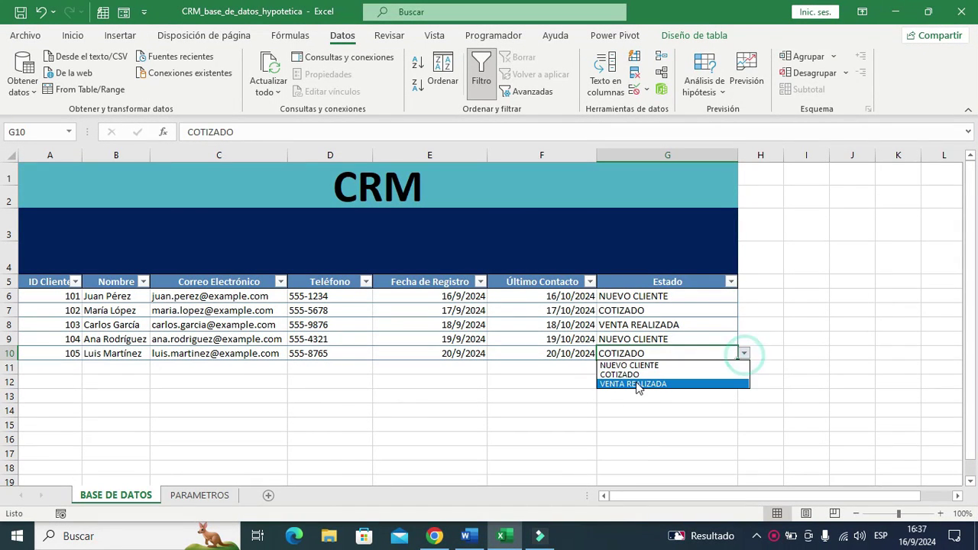
click(637, 384)
click(516, 383)
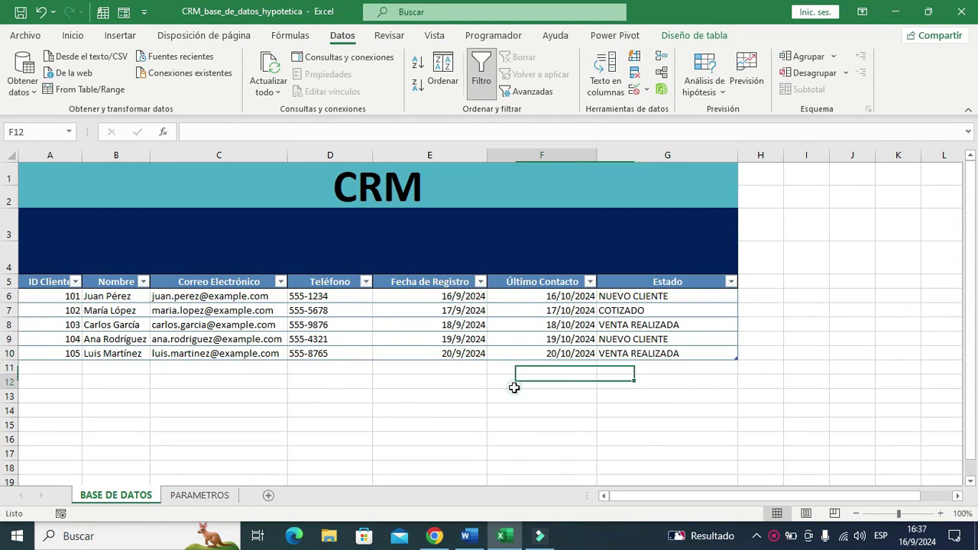
click(710, 358)
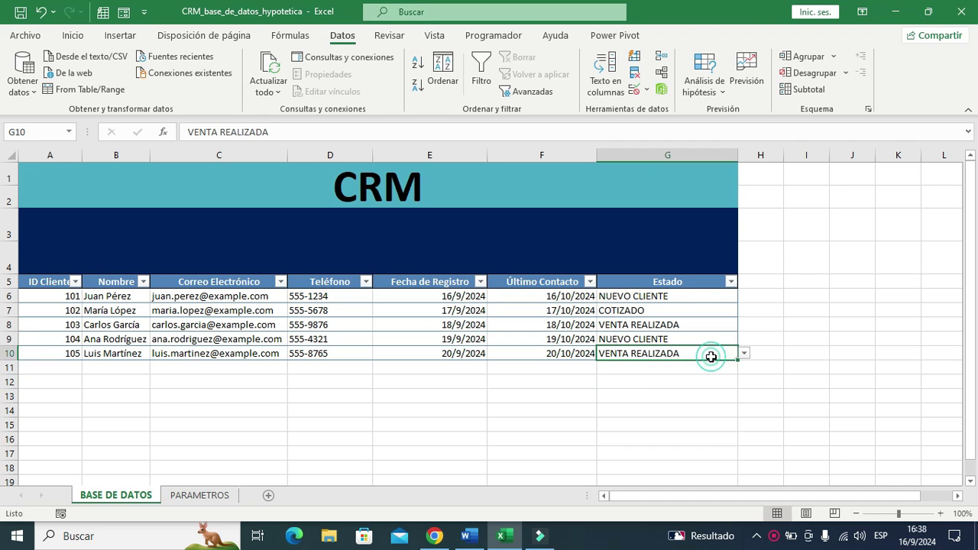
click(744, 355)
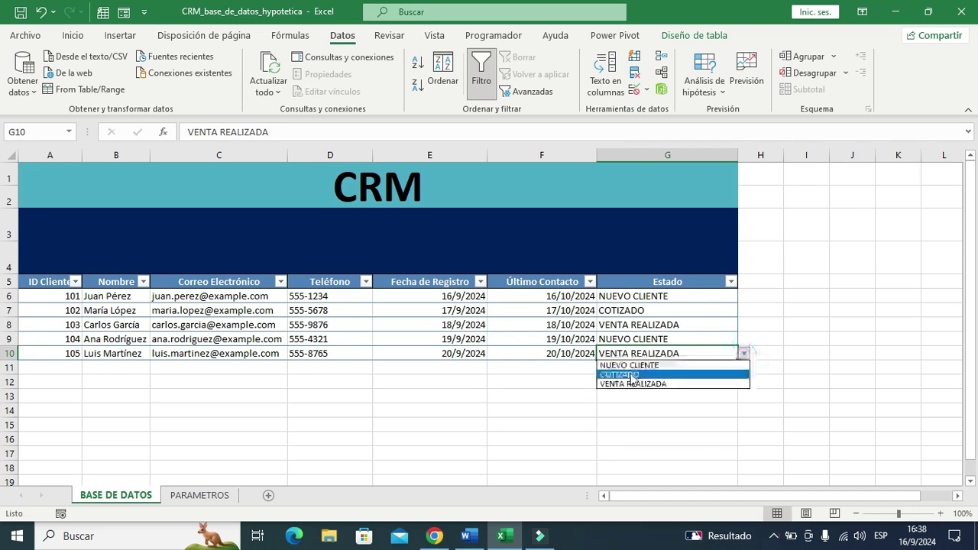
click(628, 373)
click(623, 410)
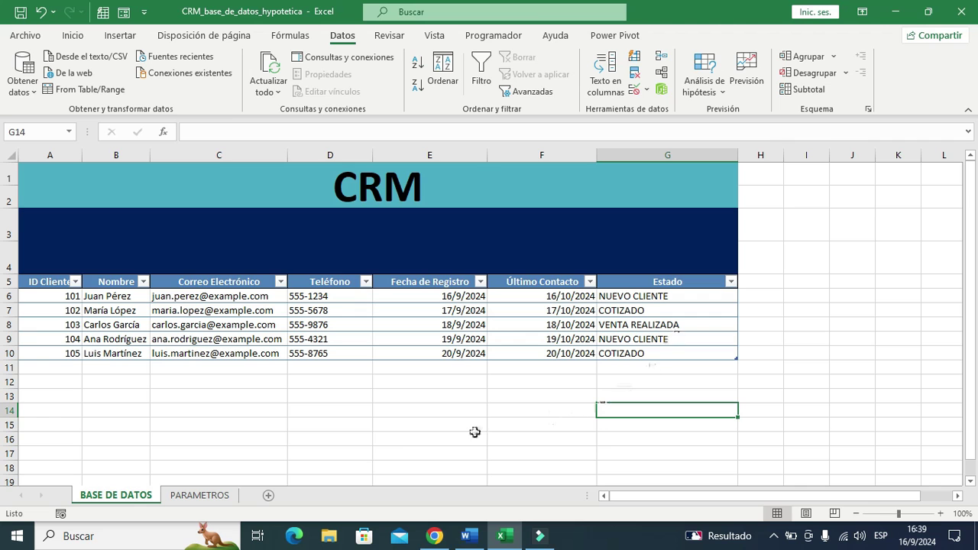
click(614, 309)
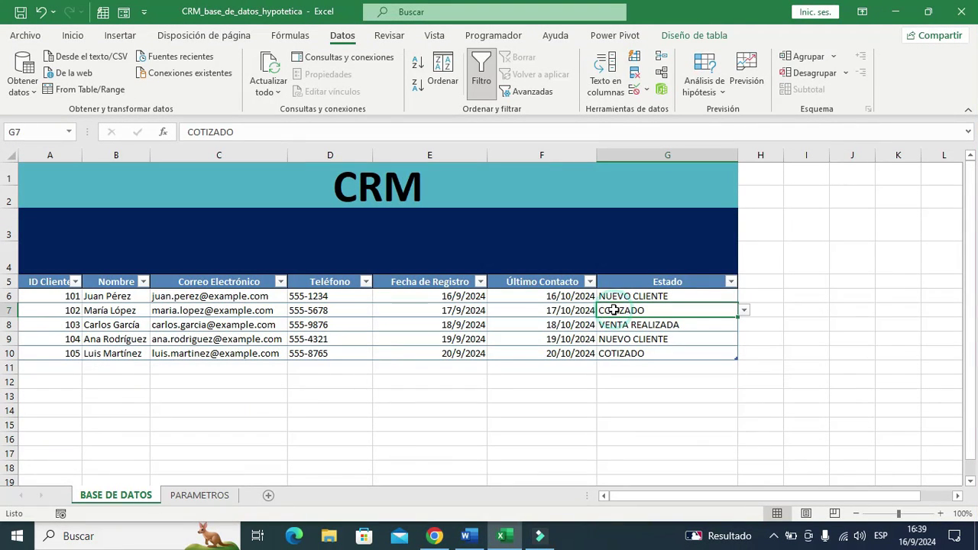
Insert a slicer on the CRM table for the Estado field
click(119, 35)
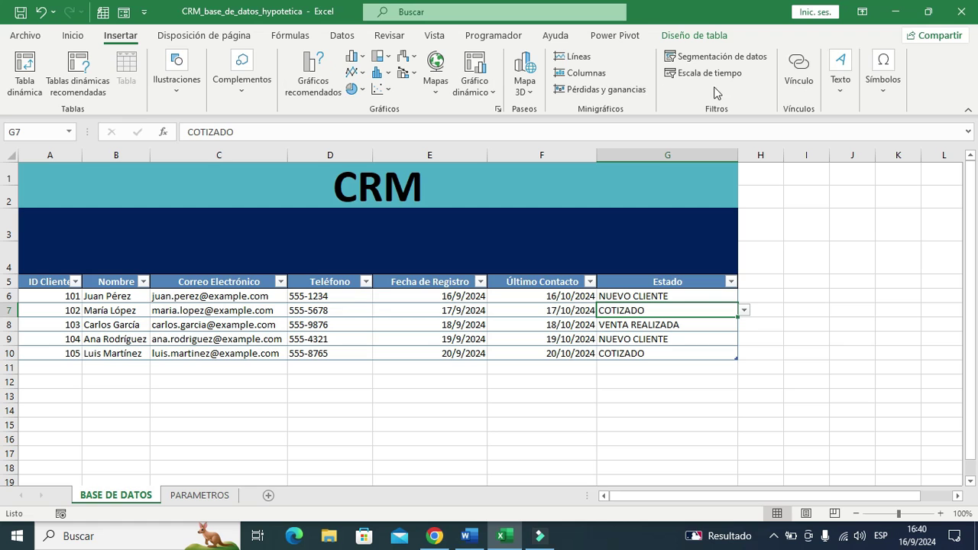
click(707, 58)
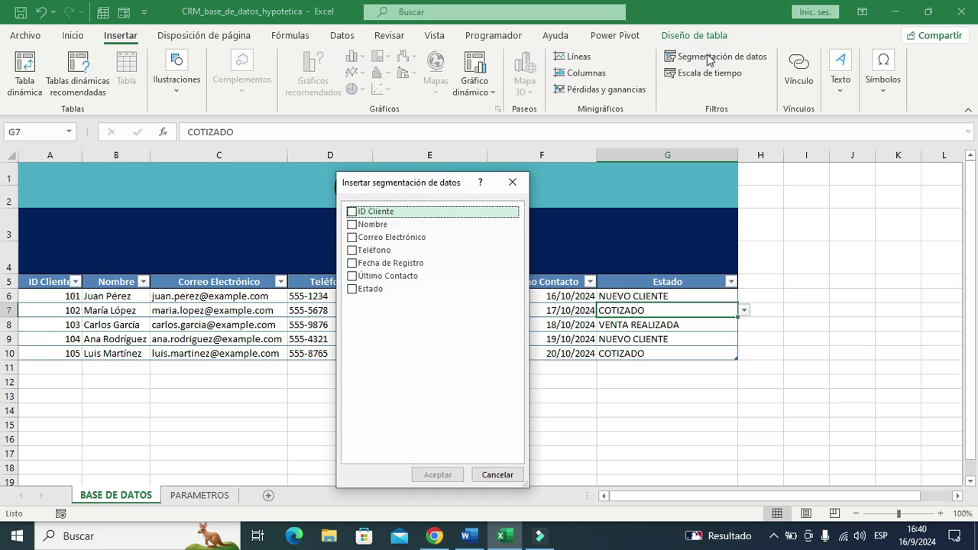
click(357, 289)
click(437, 475)
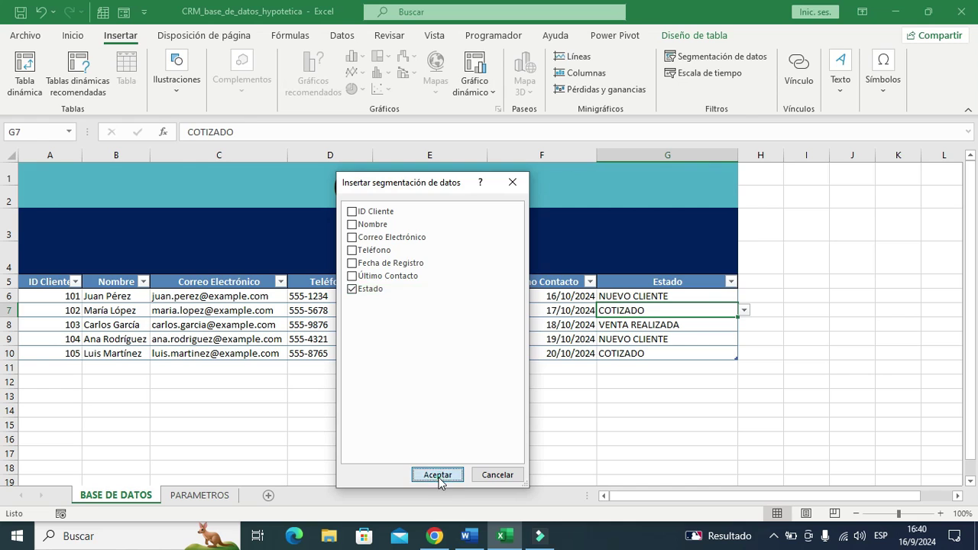
Move the Estado slicer over columns A–B and resize it into a wide strip above the table
drag(467, 241, 66, 224)
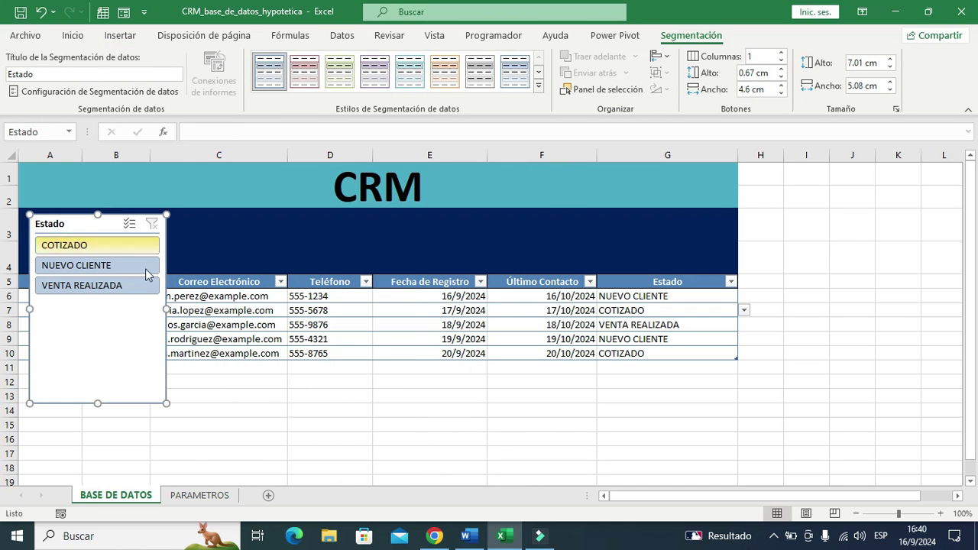
drag(205, 306, 729, 294)
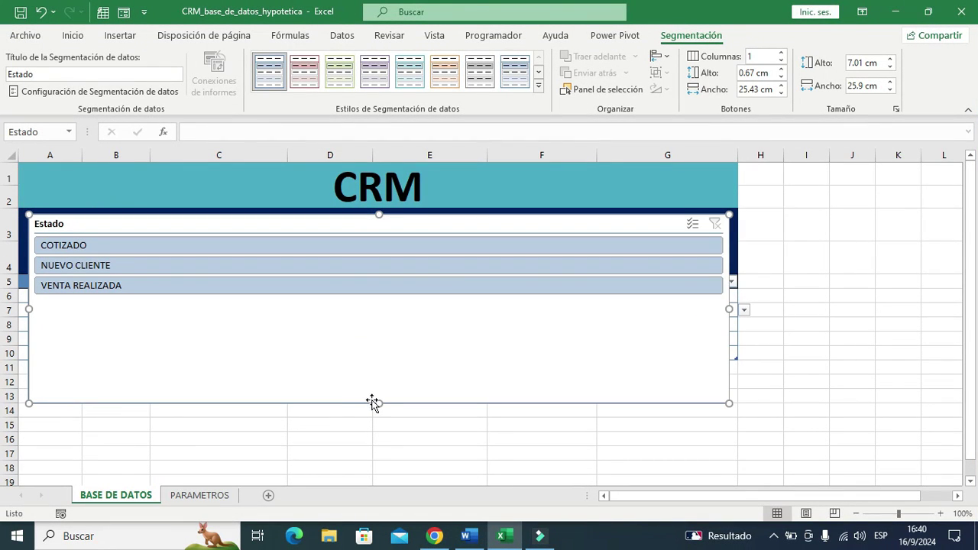
click(371, 285)
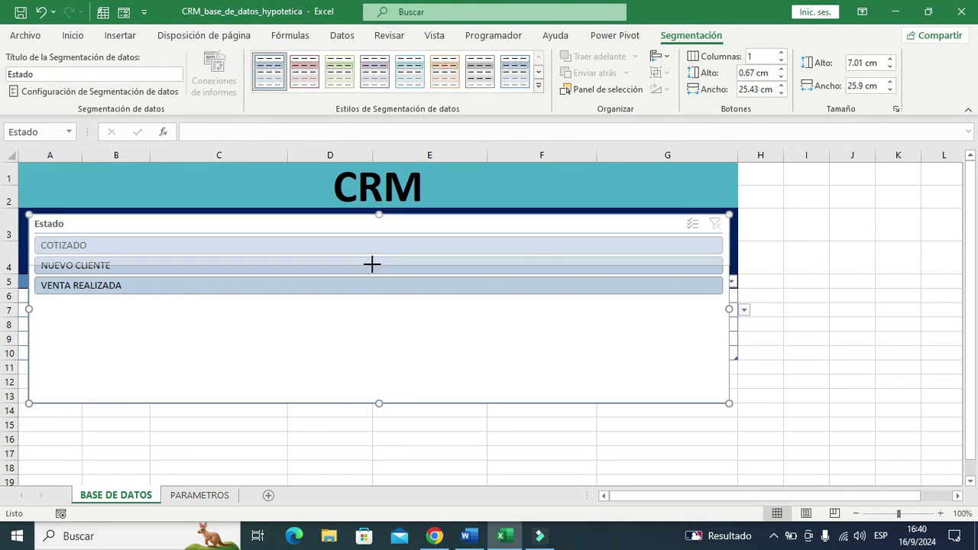
drag(372, 266, 374, 269)
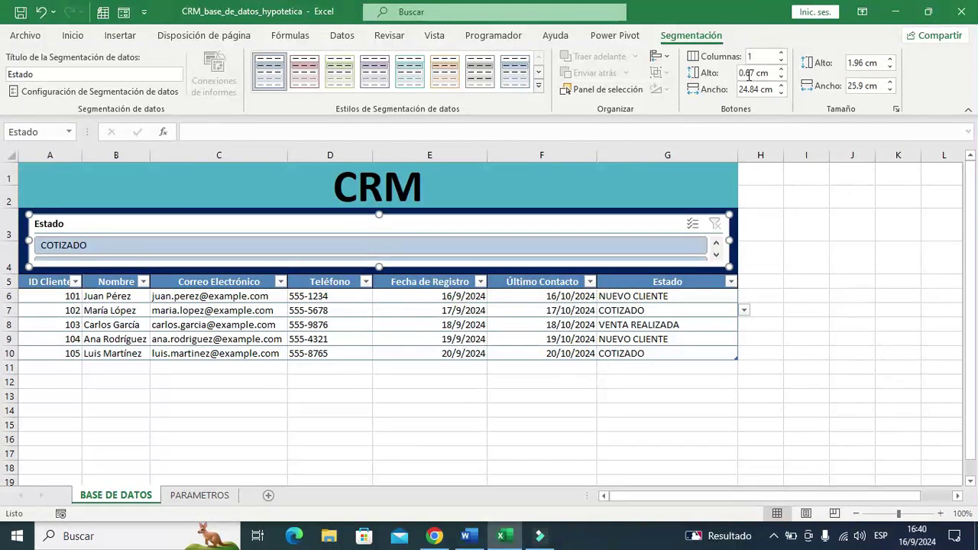
Lay the slicer's buttons out in 3 columns and apply the orange slicer style
click(781, 55)
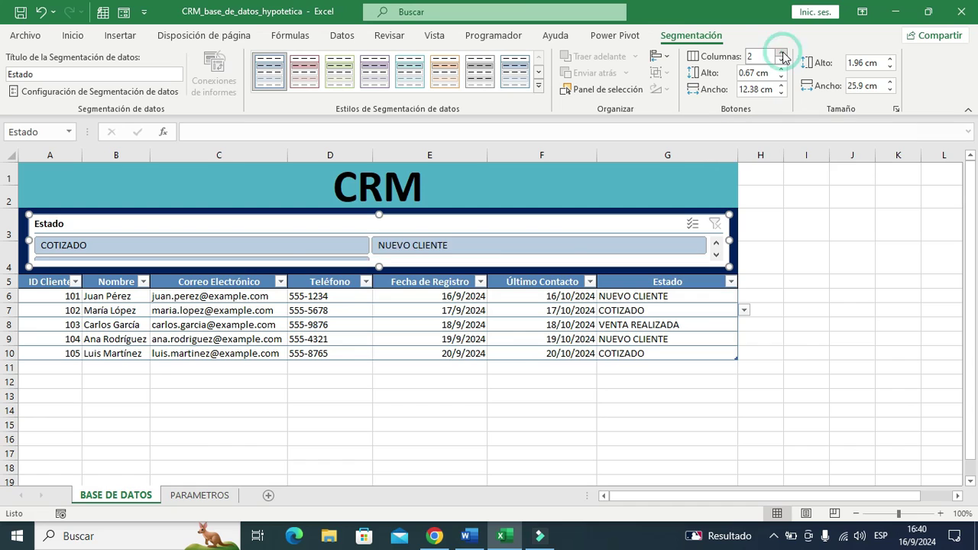
click(781, 54)
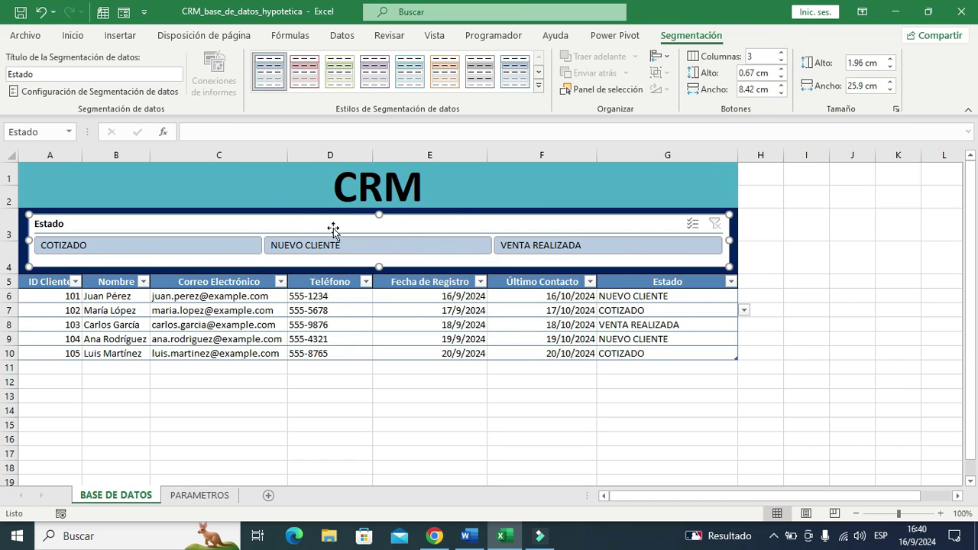
click(444, 71)
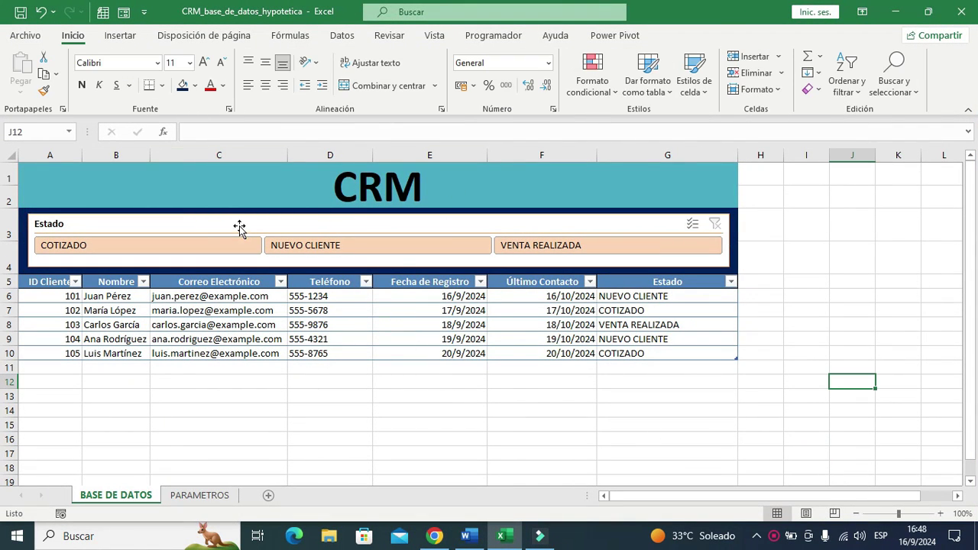
Filter the table to COTIZADO, NUEVO CLIENTE, then VENTA REALIZADA, clearing between each
click(189, 246)
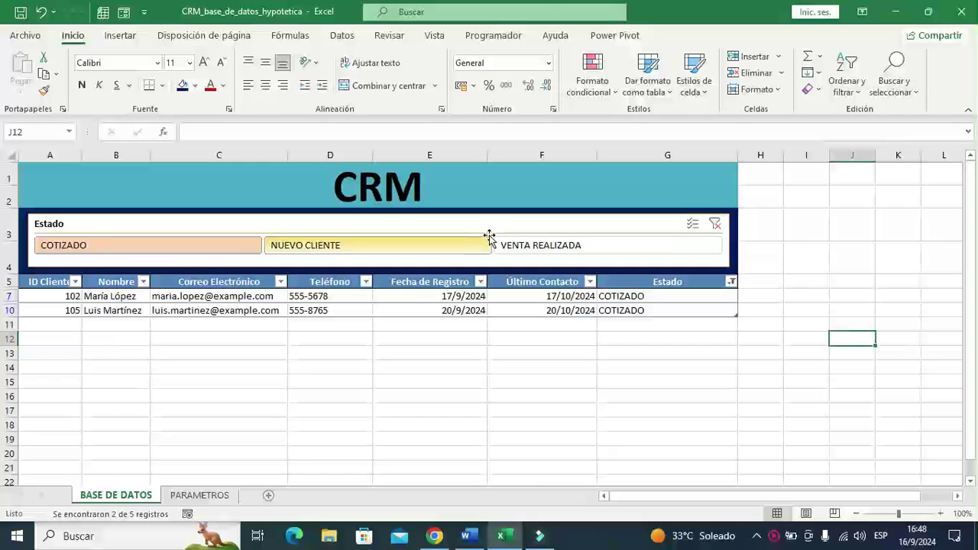
click(712, 226)
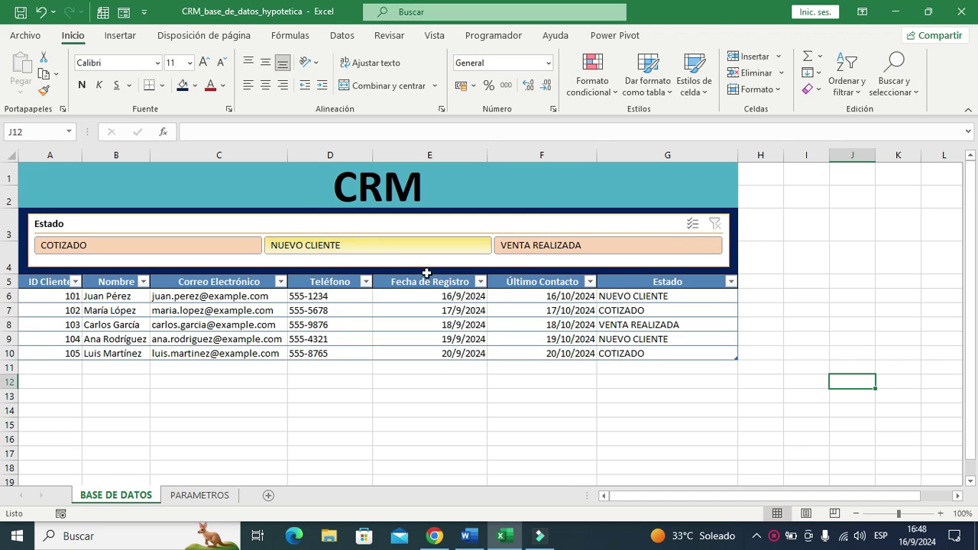
click(301, 253)
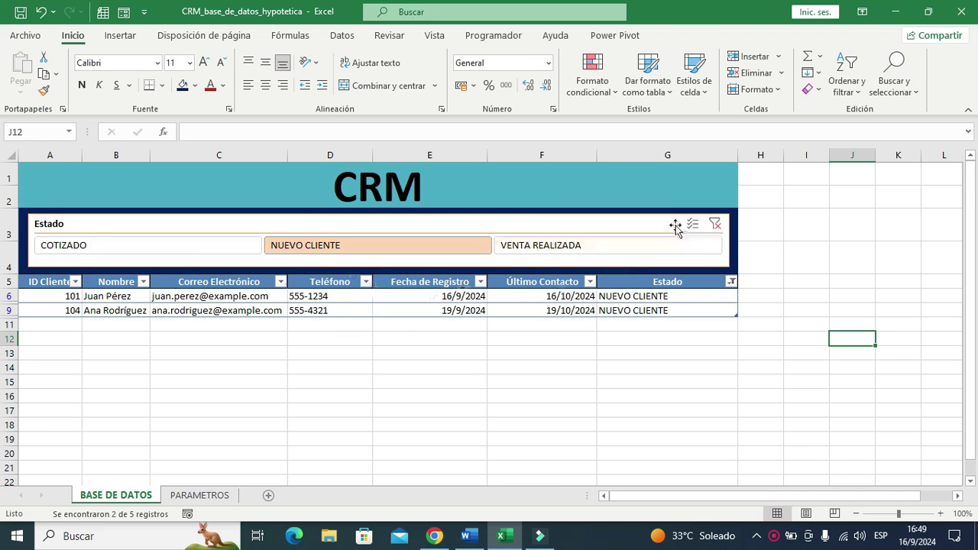
click(710, 226)
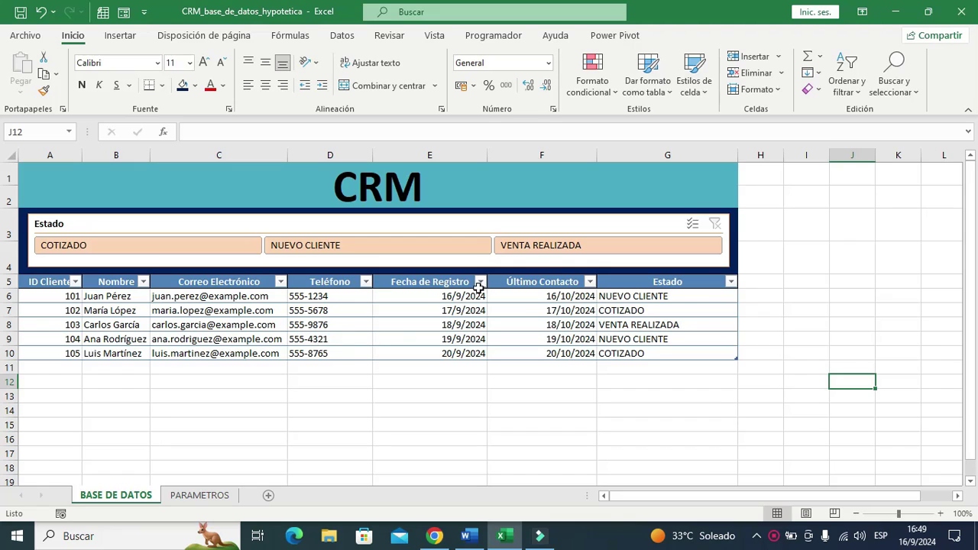
click(543, 252)
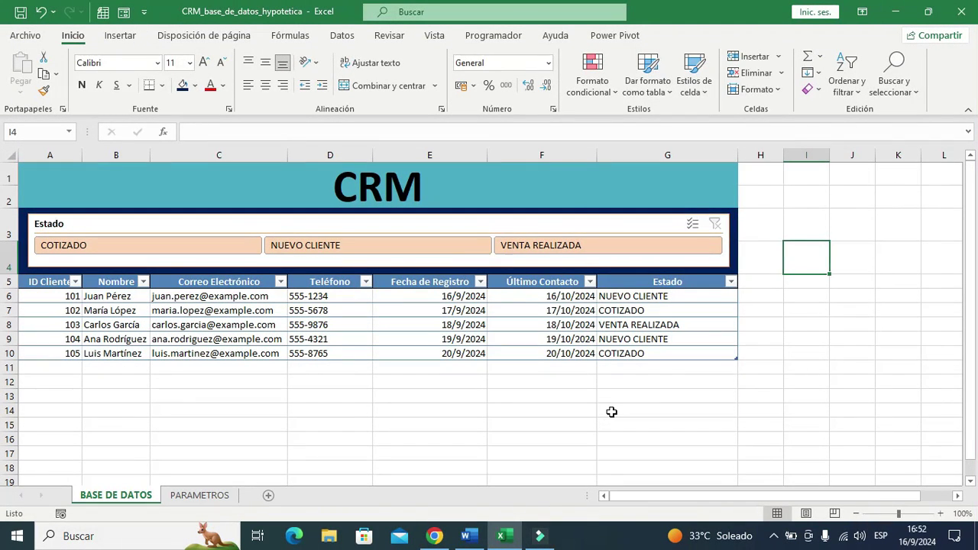
With Multi-Select on, exclude VENTA REALIZADA, then clear the filter to show all clients
click(693, 226)
click(536, 252)
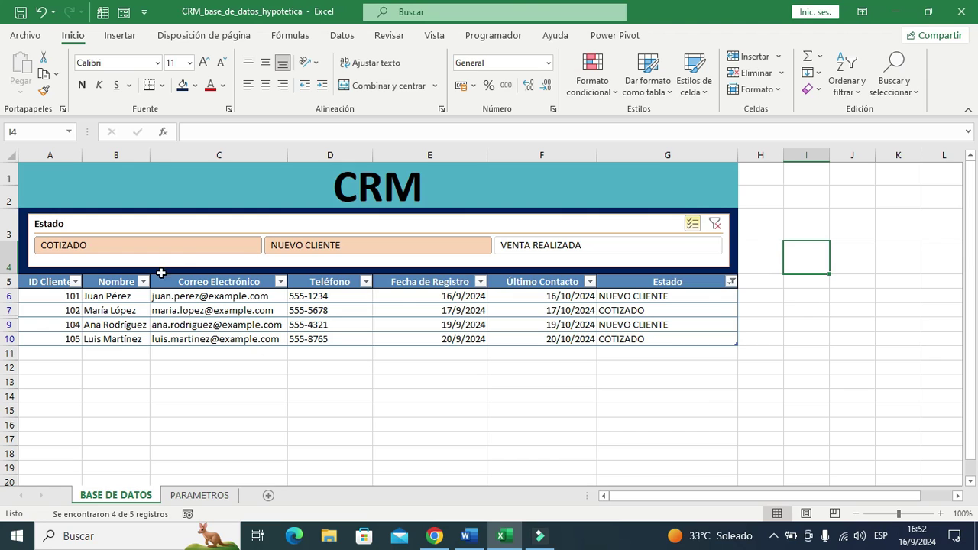
click(542, 438)
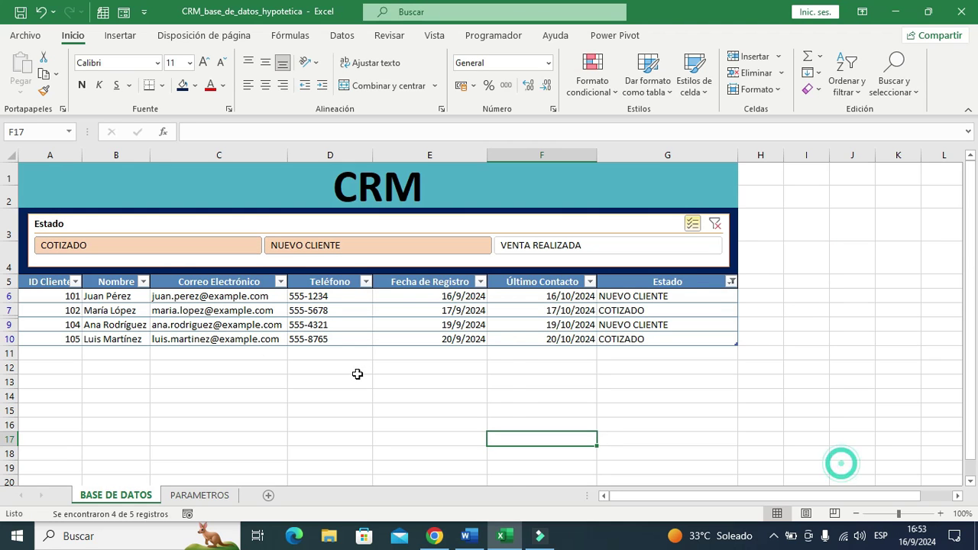
click(715, 224)
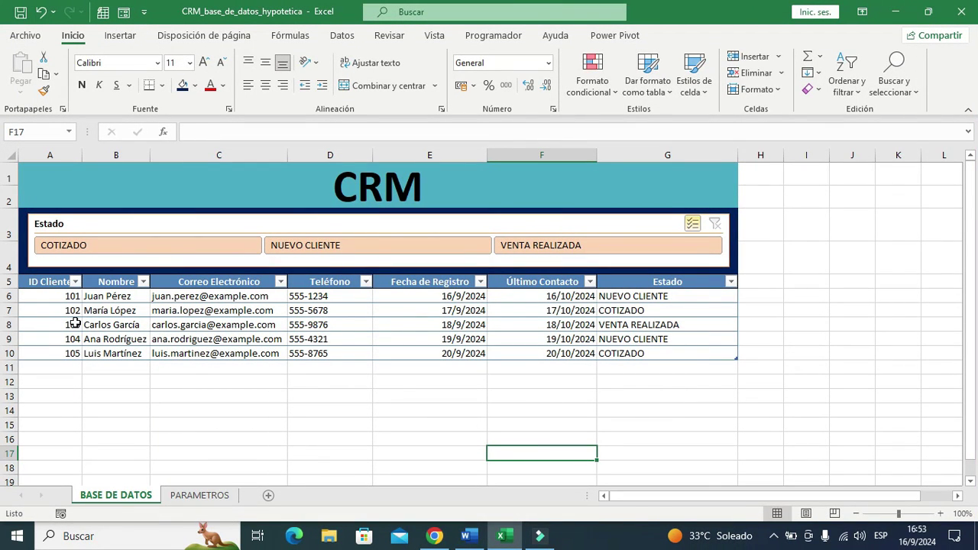
Select the CRM table's data range A6:G10
drag(75, 324, 648, 324)
click(647, 323)
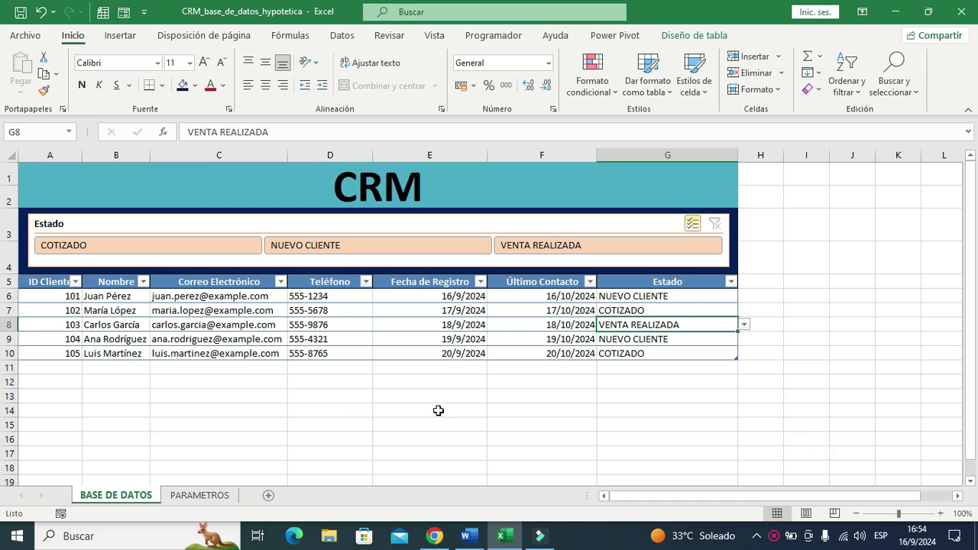
click(678, 325)
drag(679, 324, 61, 323)
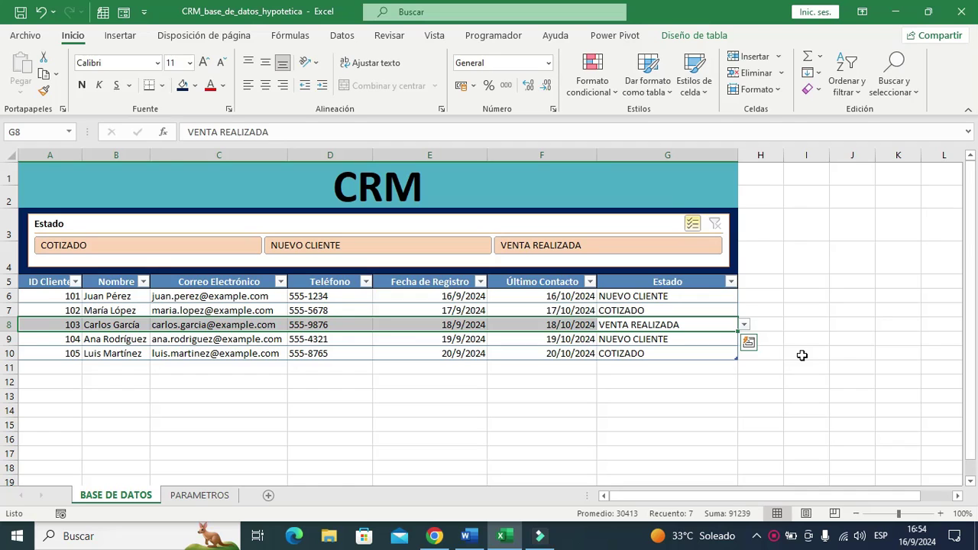
click(695, 391)
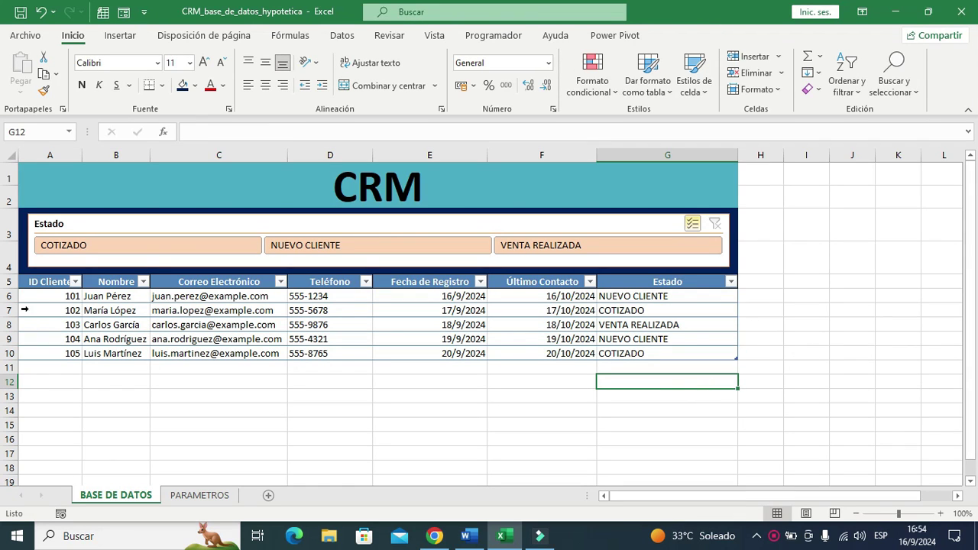
drag(43, 299, 702, 352)
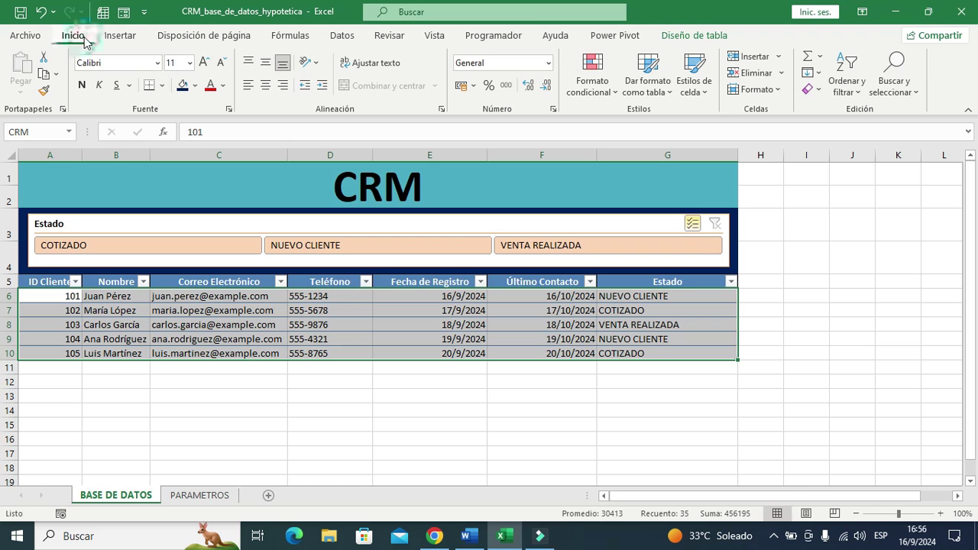
Create a formula-based conditional formatting rule =$G6="VENTA REALIZADA"
click(600, 86)
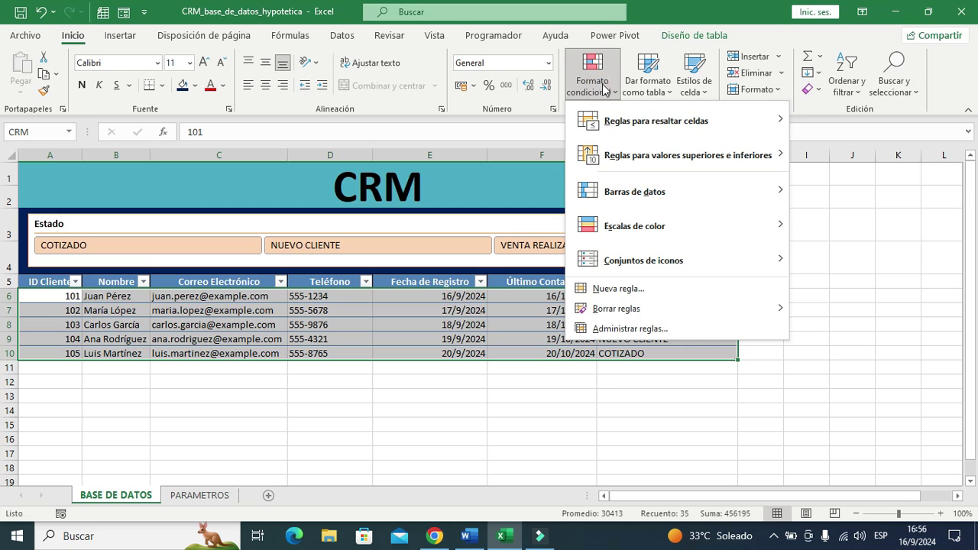
click(638, 292)
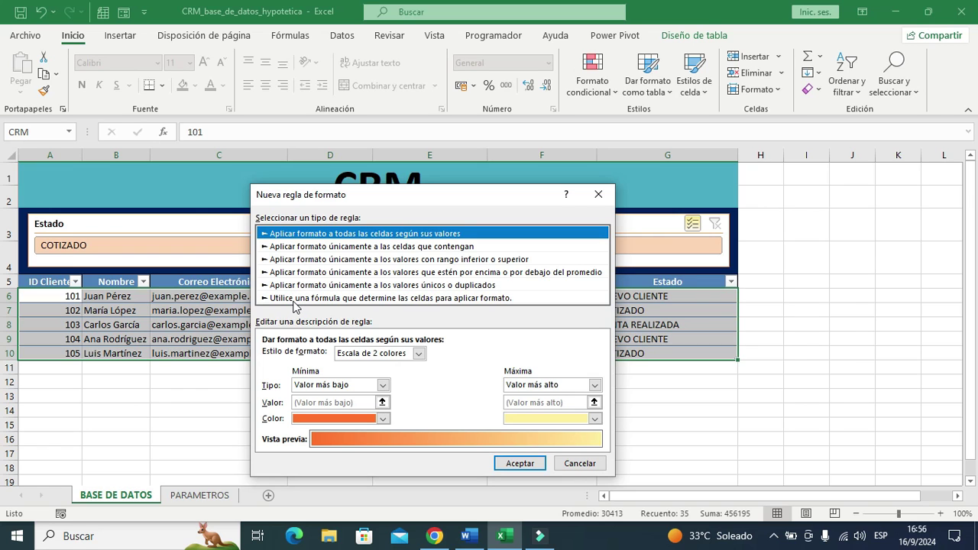
click(294, 299)
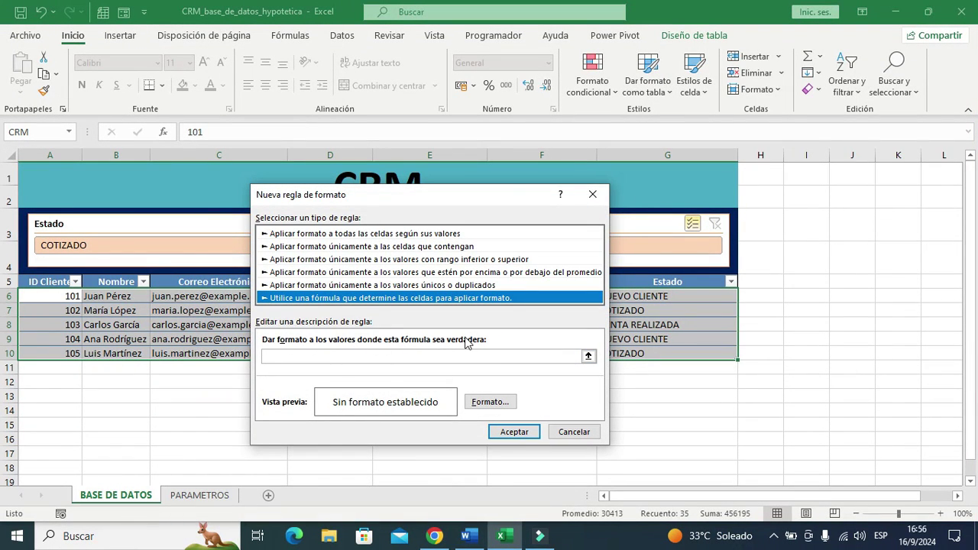
drag(447, 196, 395, 216)
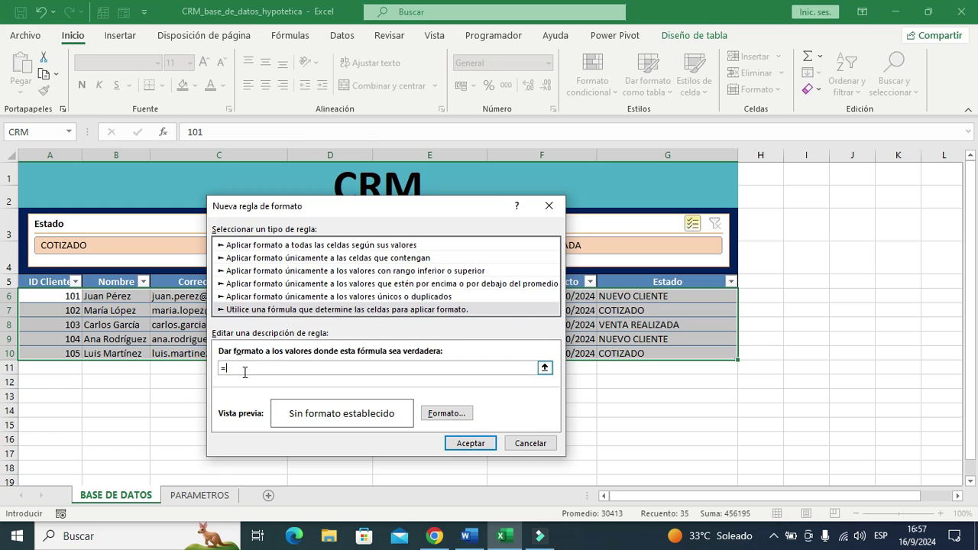
click(656, 295)
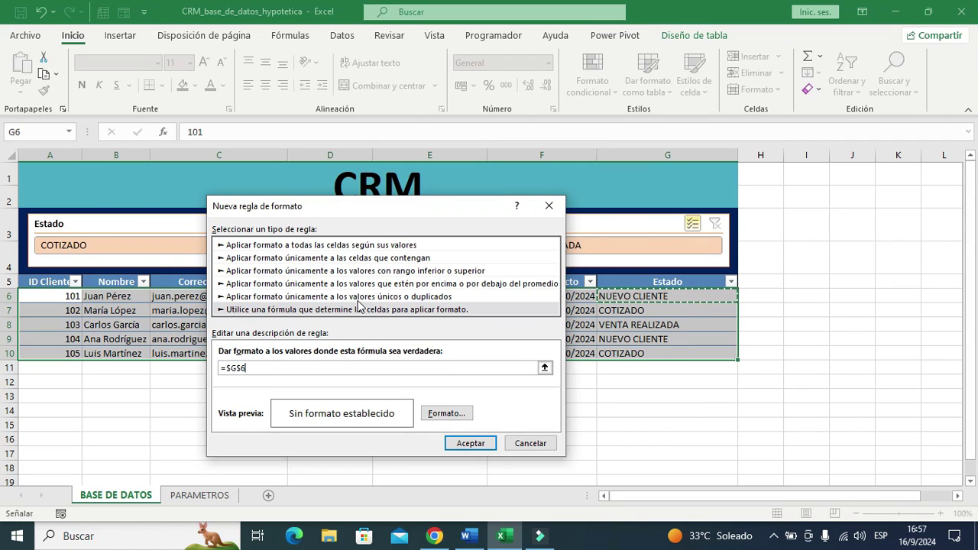
click(242, 367)
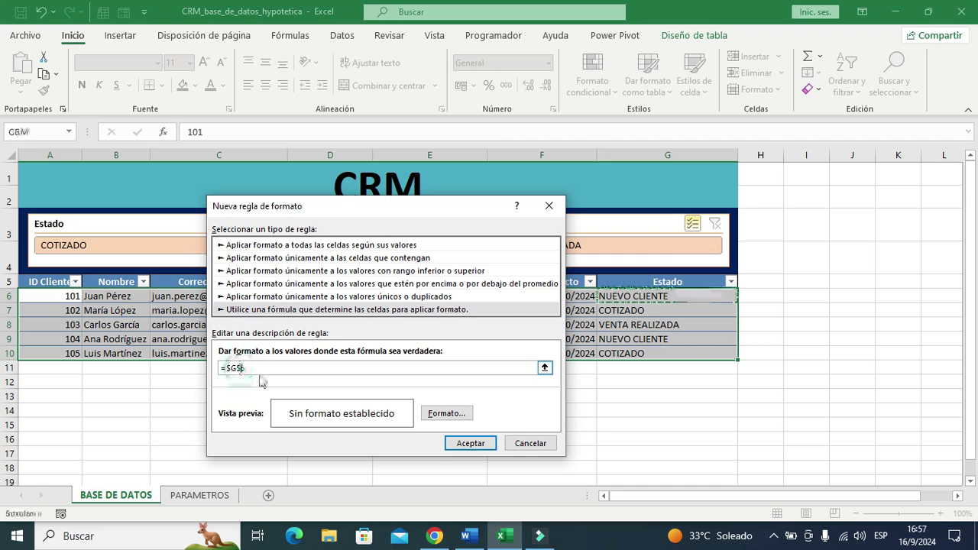
key(BackSpace)
text(6="VENTA REALIZADA)
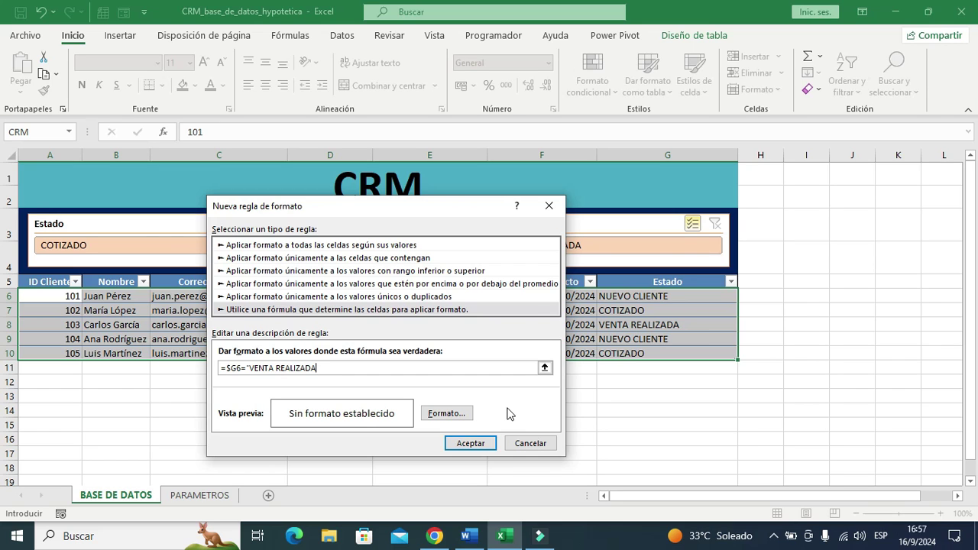
click(329, 370)
text(")
Give the rule a green fill and save it
click(446, 413)
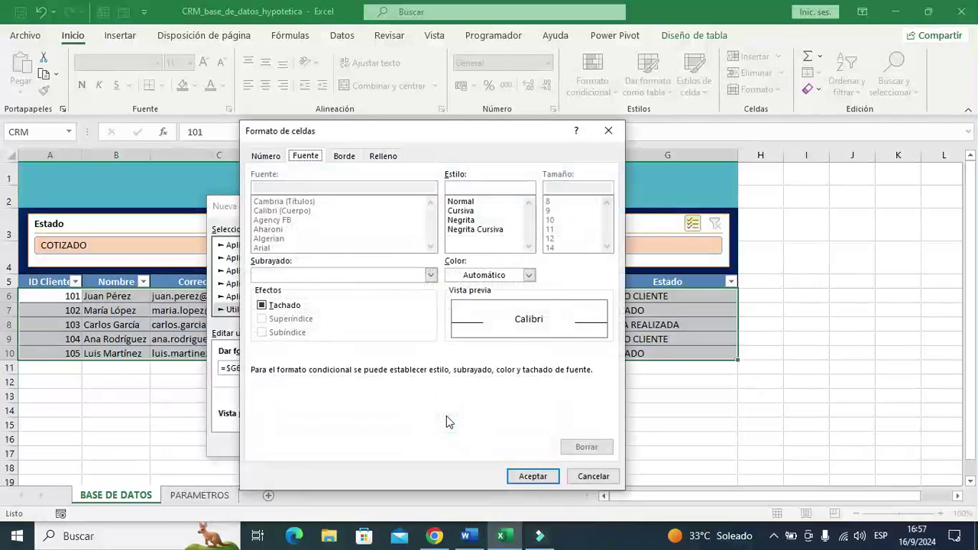
click(383, 157)
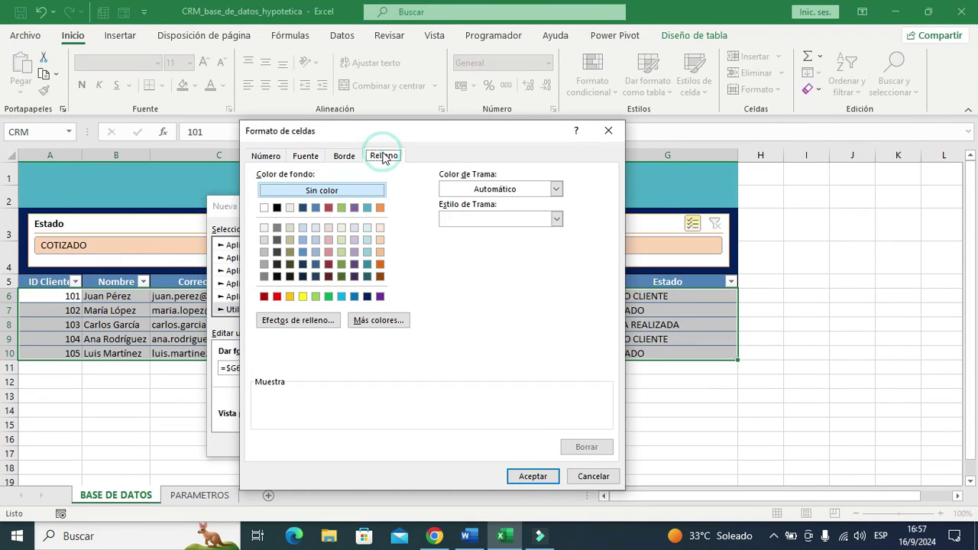
click(329, 297)
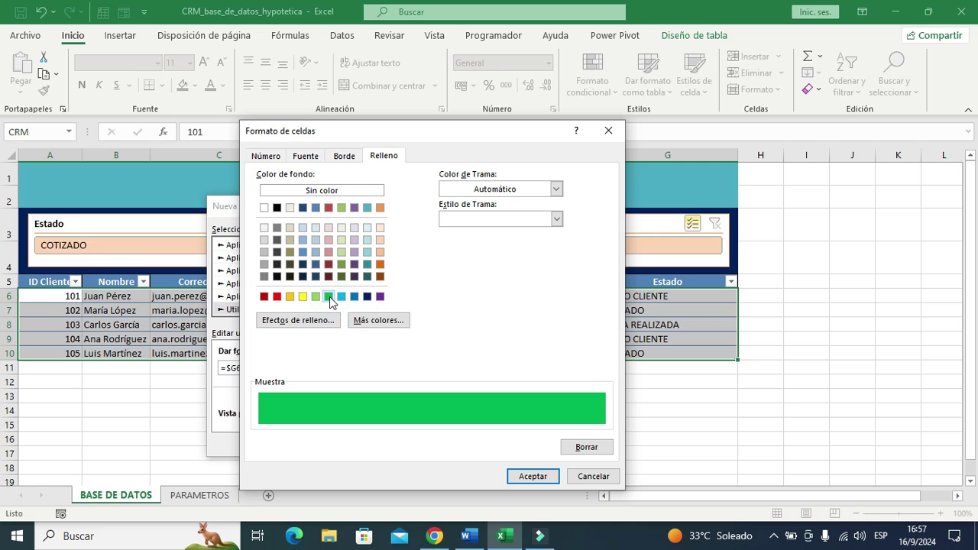
click(534, 477)
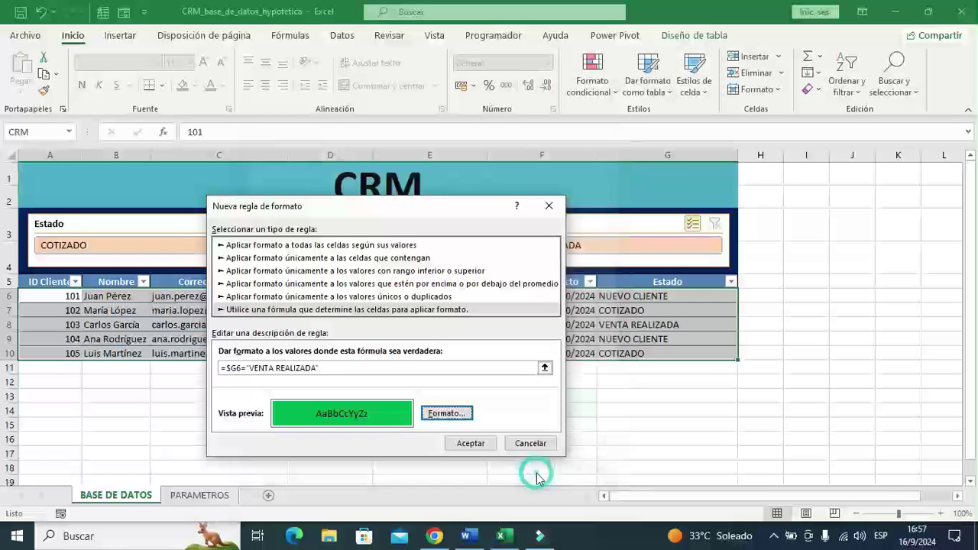
click(470, 444)
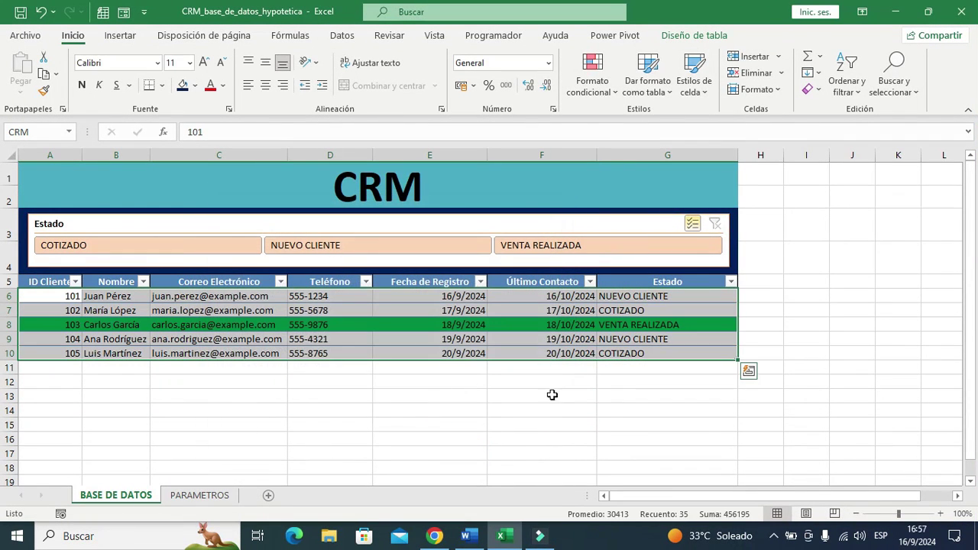
Change G10's Estado to VENTA REALIZADA so row 10 turns green
click(362, 434)
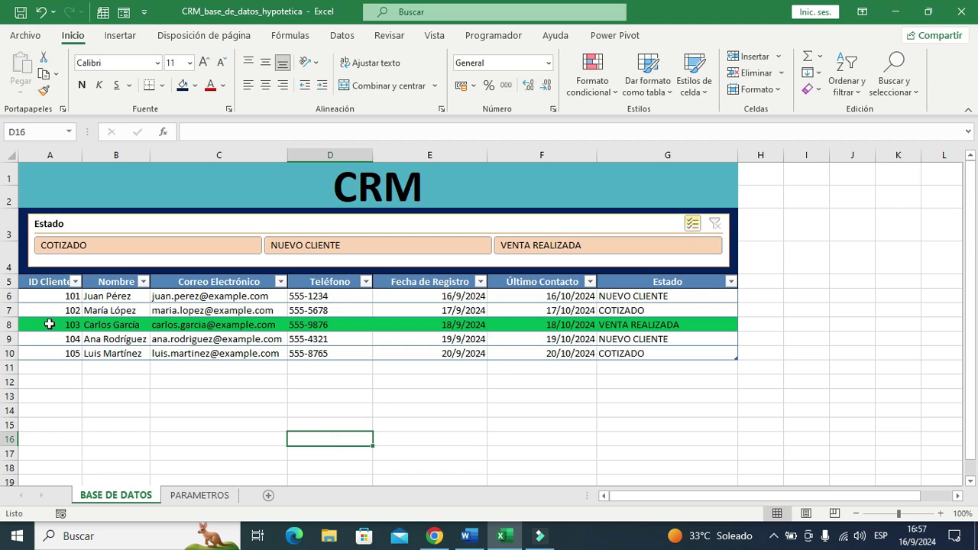
drag(49, 323, 647, 327)
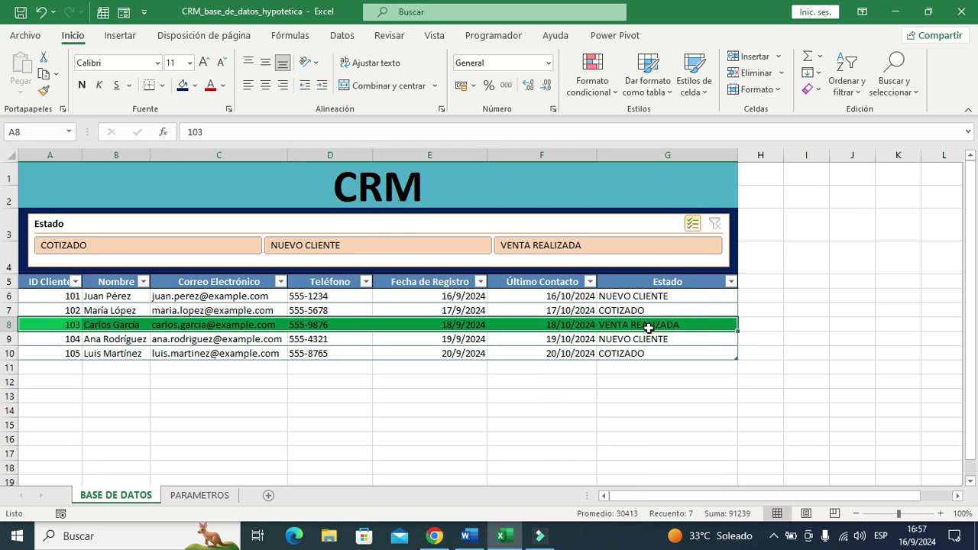
click(585, 398)
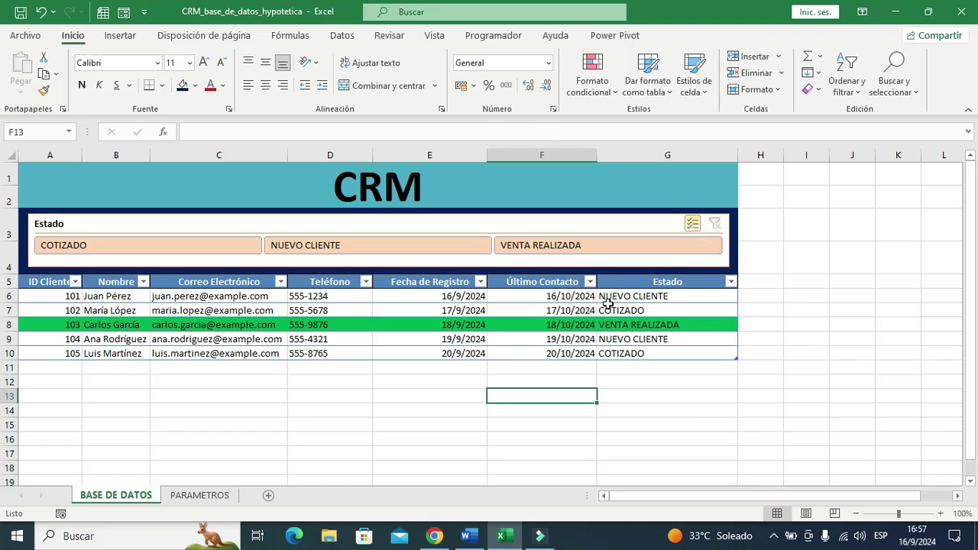
click(626, 357)
click(745, 353)
click(638, 382)
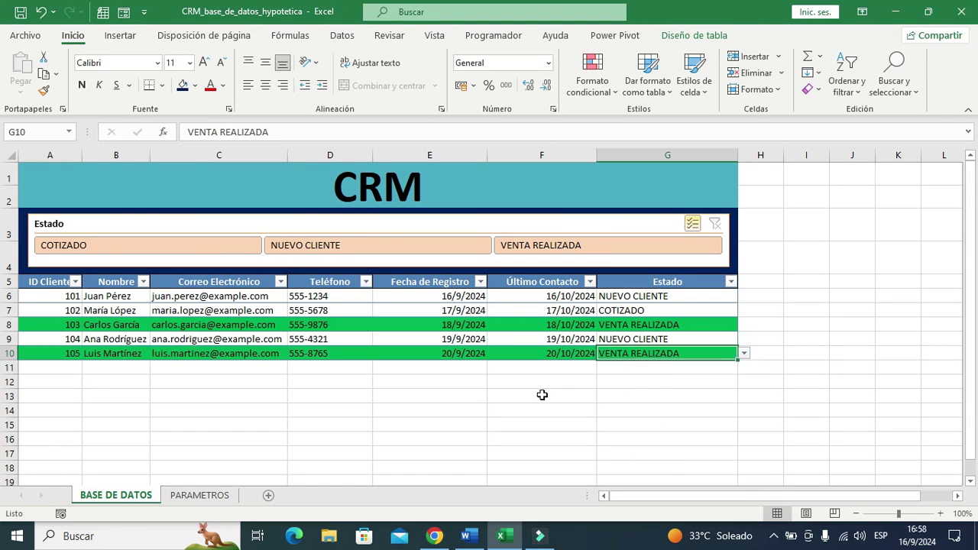
click(541, 394)
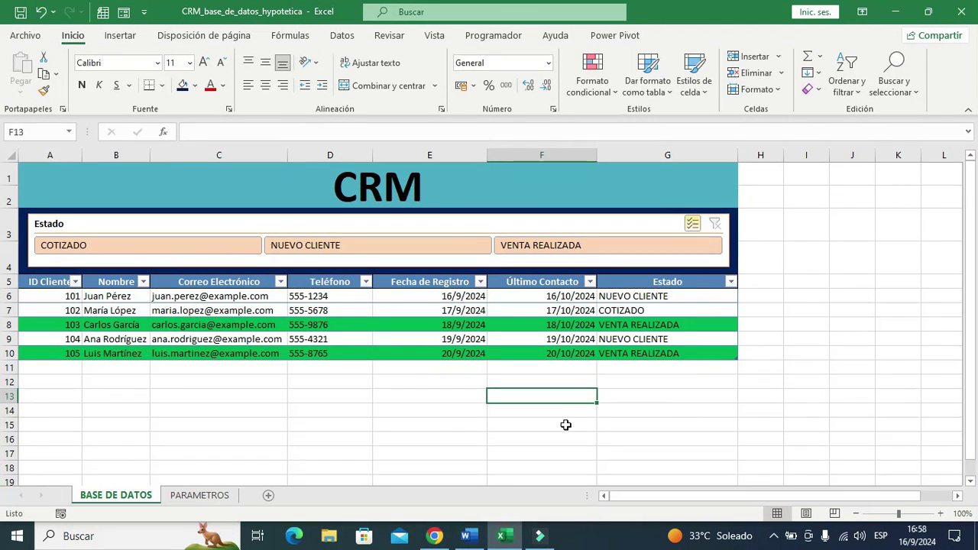
click(368, 422)
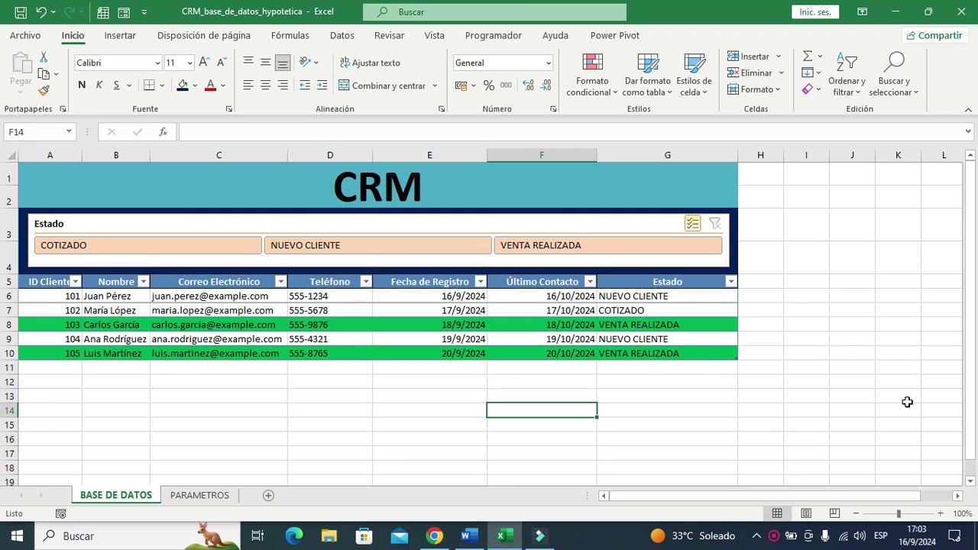
click(640, 297)
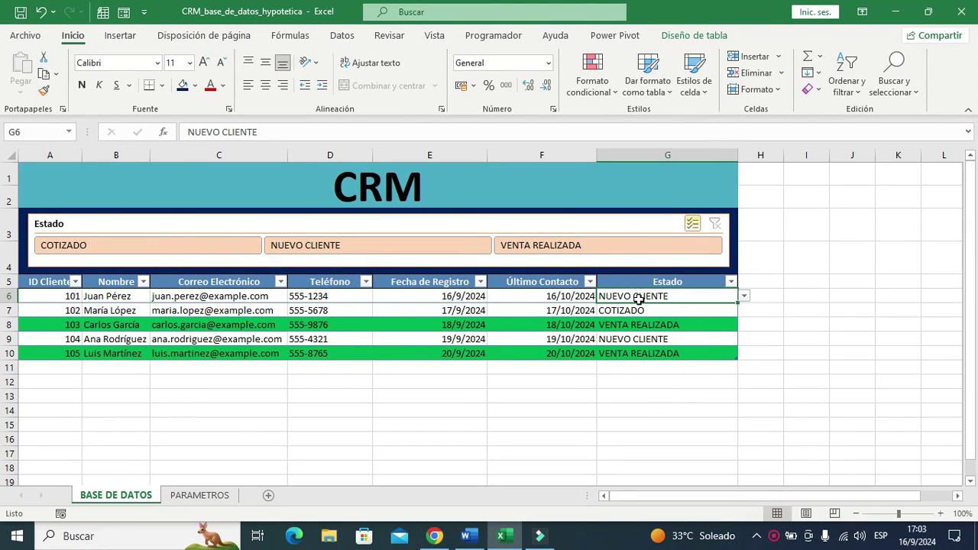
Add a Text Contains rule on G6:G10 for NUEVO CLIENTE with yellow fill and dark yellow text
drag(636, 296, 636, 353)
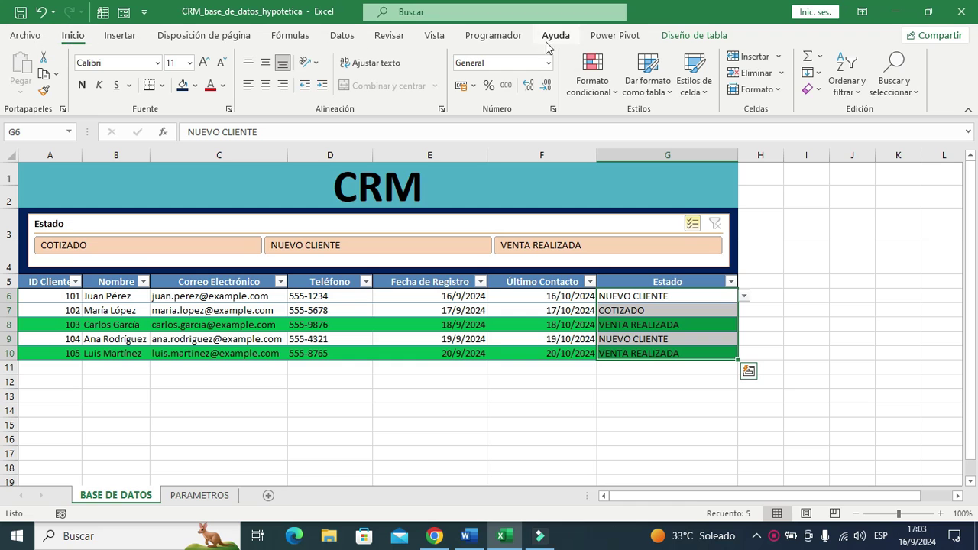
click(589, 82)
mouse_move(656, 121)
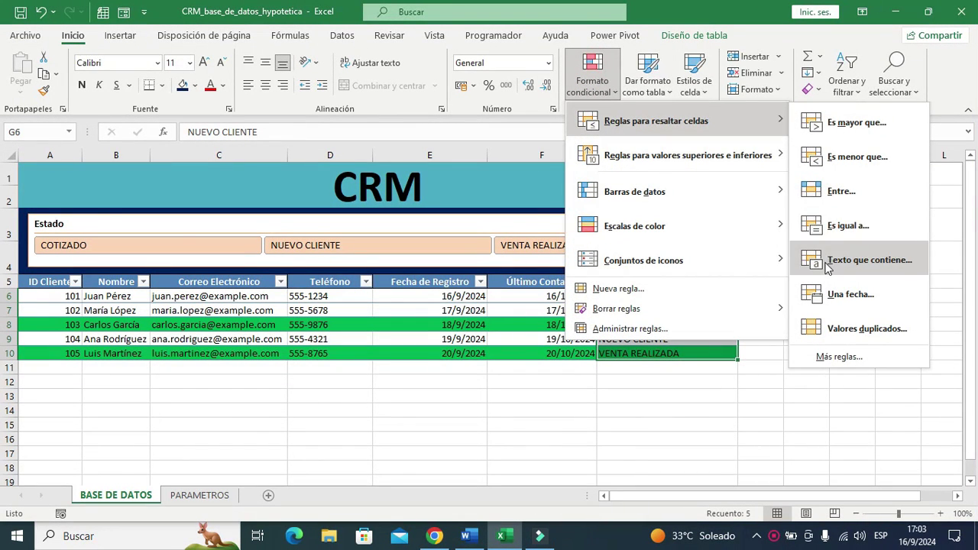
click(840, 260)
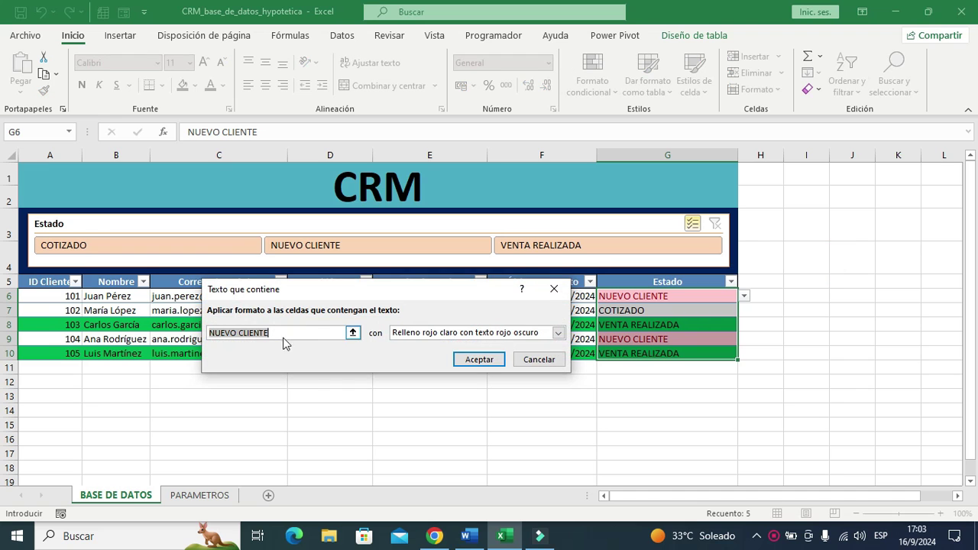
click(558, 333)
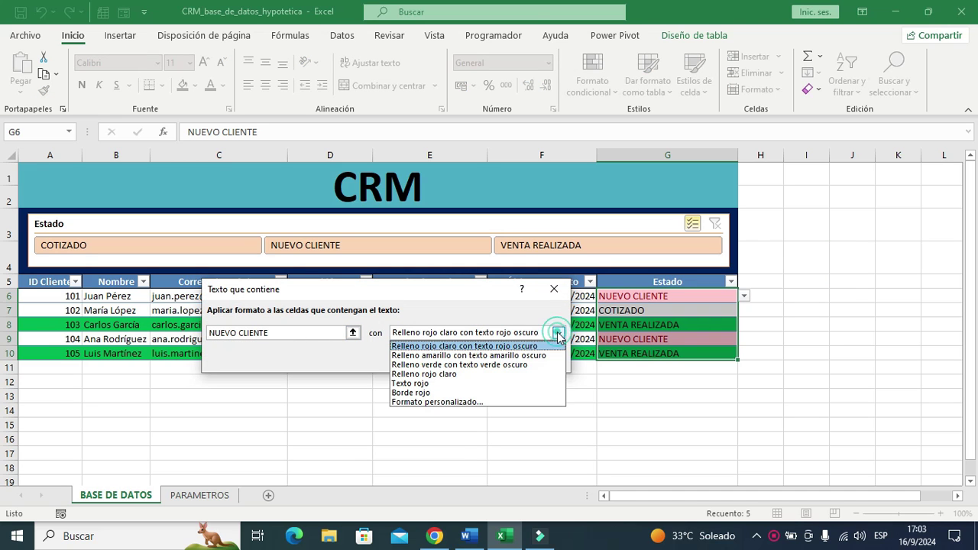
click(474, 352)
click(475, 359)
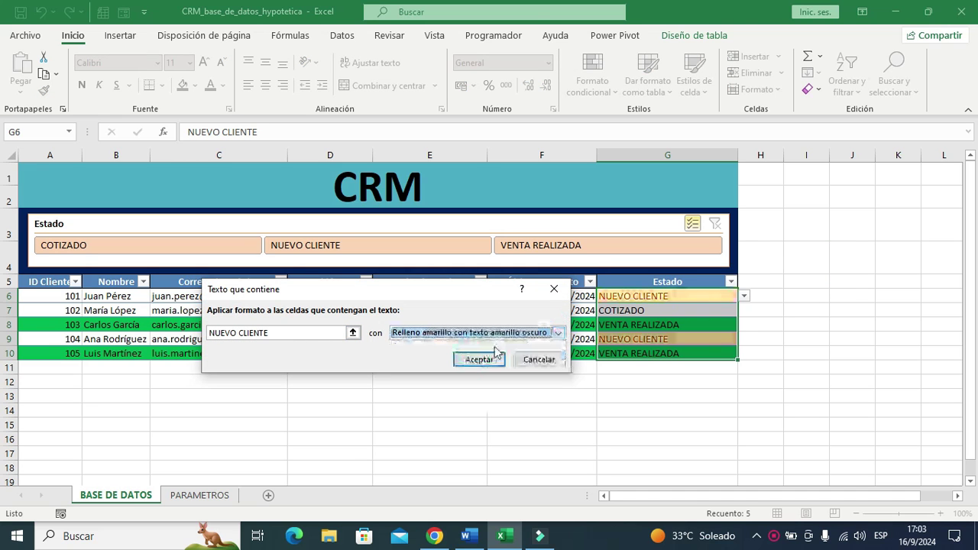
click(473, 359)
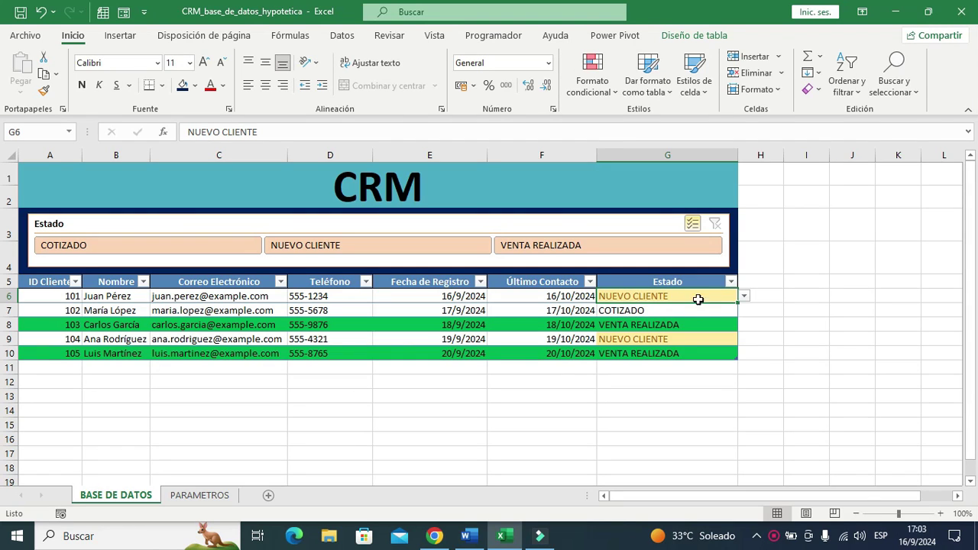
Set G7's Estado to NUEVO CLIENTE, which turns yellow
click(625, 312)
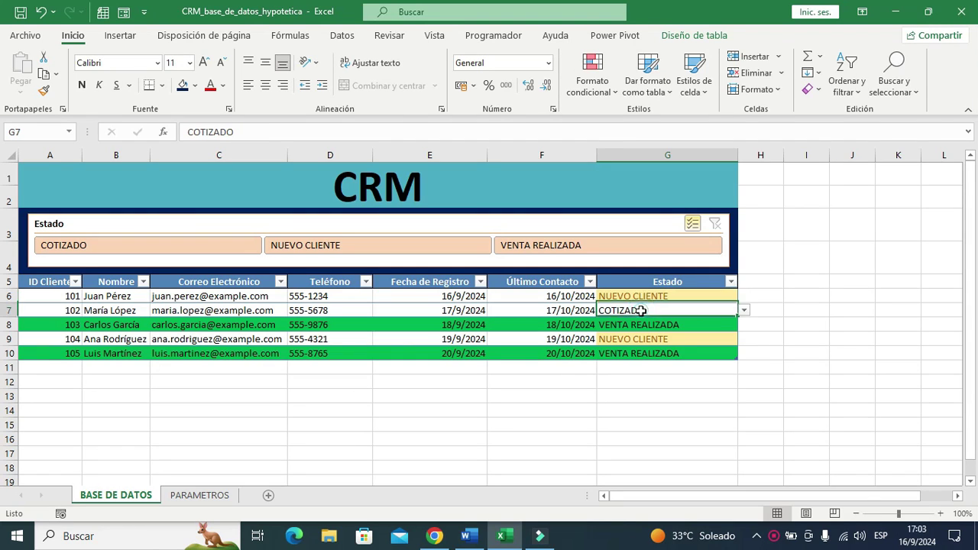
click(743, 310)
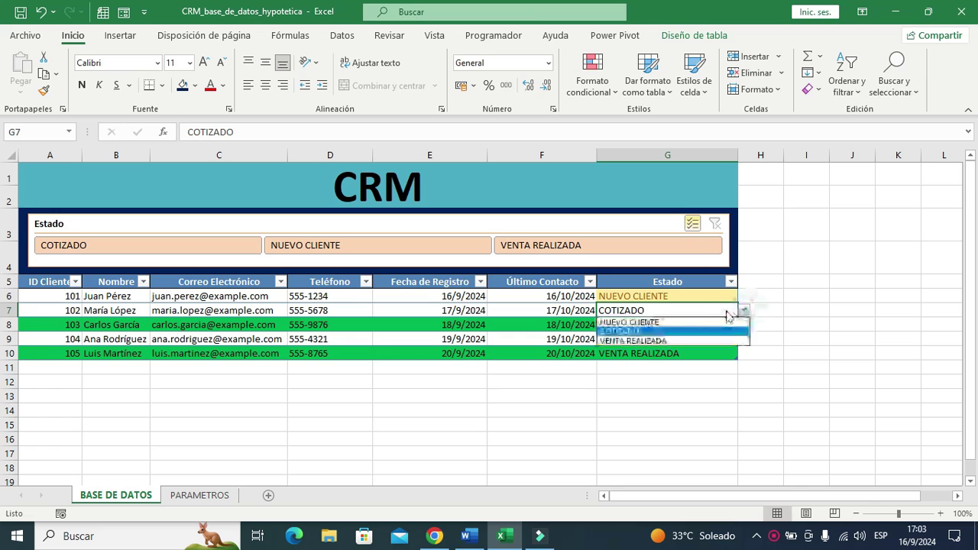
click(658, 321)
click(578, 382)
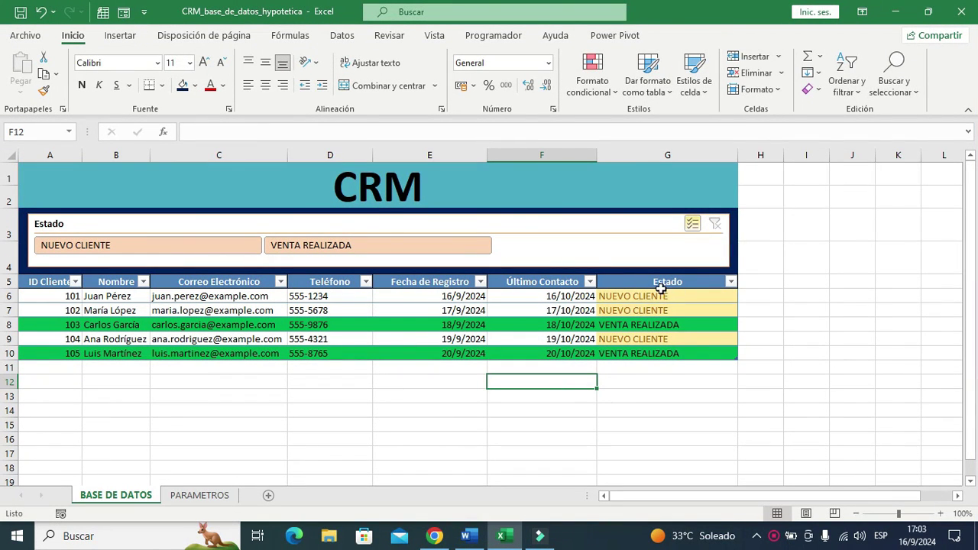
click(593, 412)
Set G6's Estado to COTIZADO and select the Estado cells G6:G10
click(681, 301)
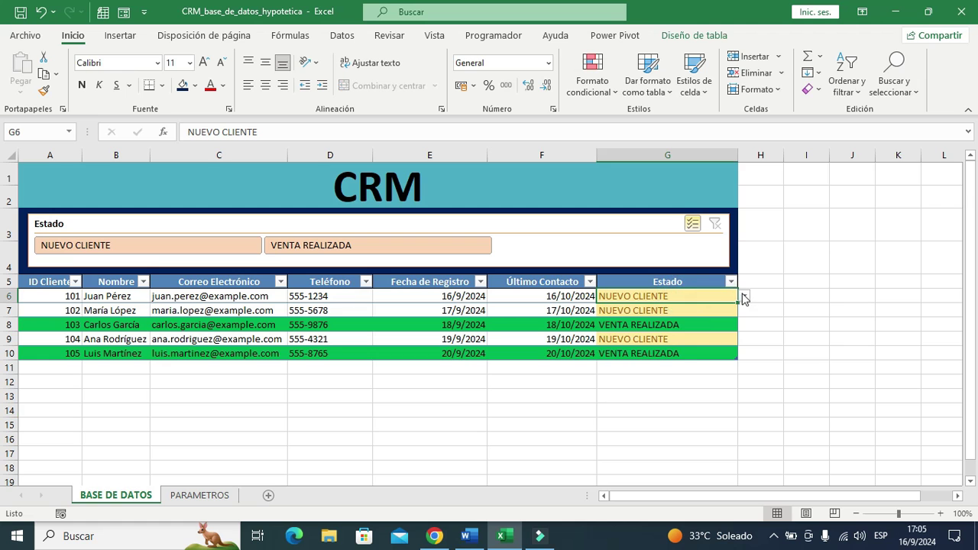
click(743, 296)
click(662, 317)
click(565, 409)
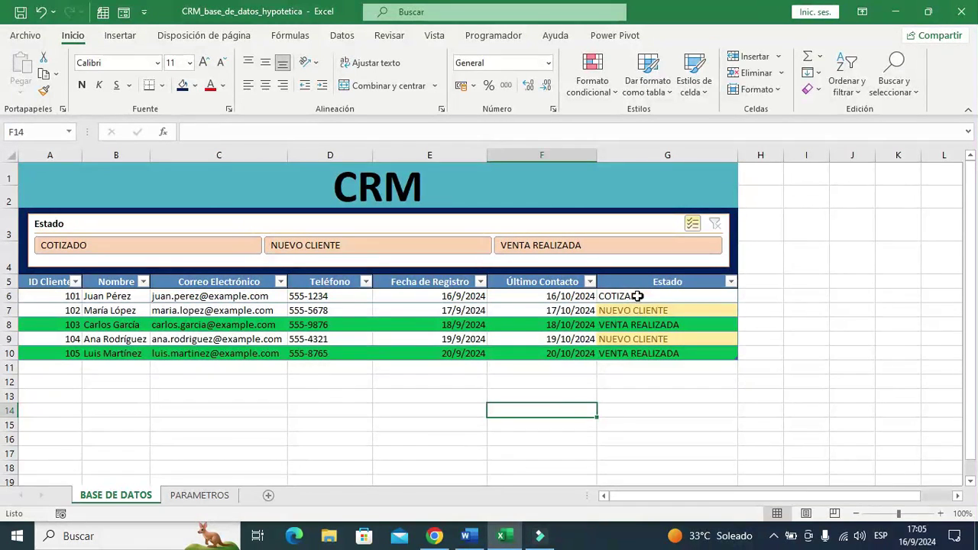
drag(636, 296, 642, 363)
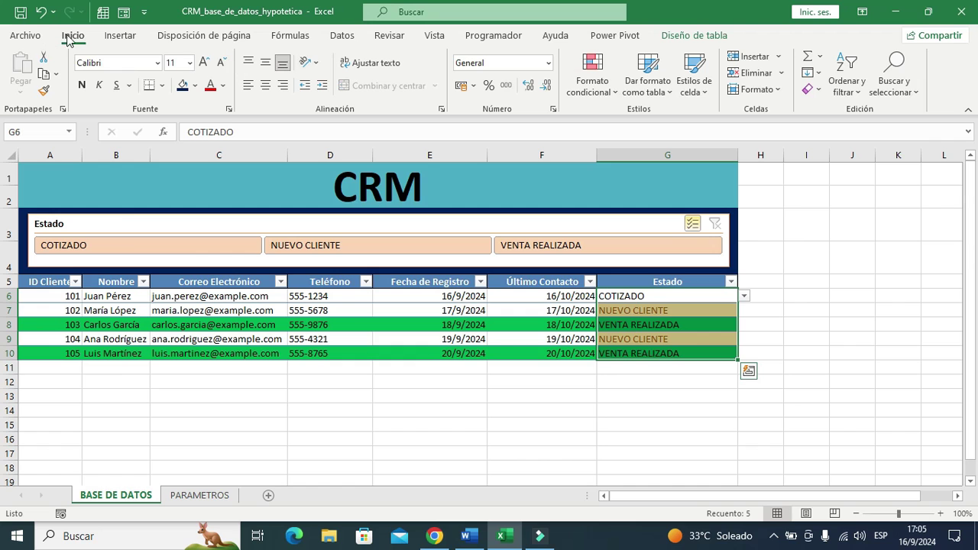
Add a Text Contains rule for COTIZADO using light red fill with dark red text
click(607, 77)
mouse_move(655, 121)
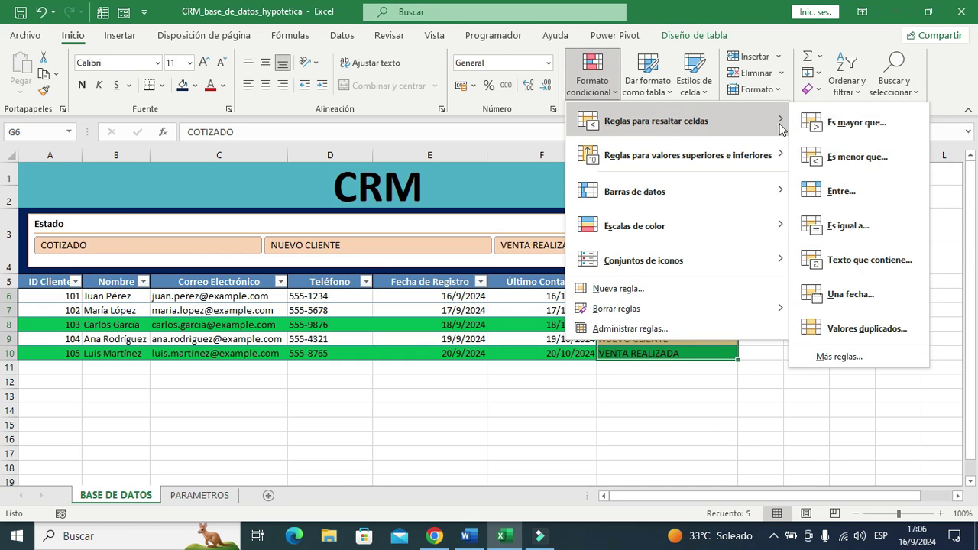
click(869, 260)
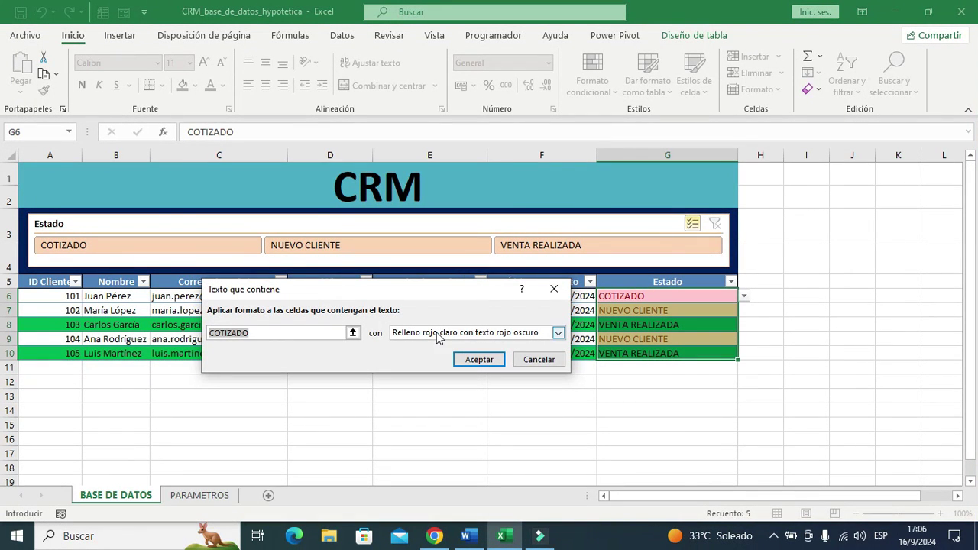
click(479, 359)
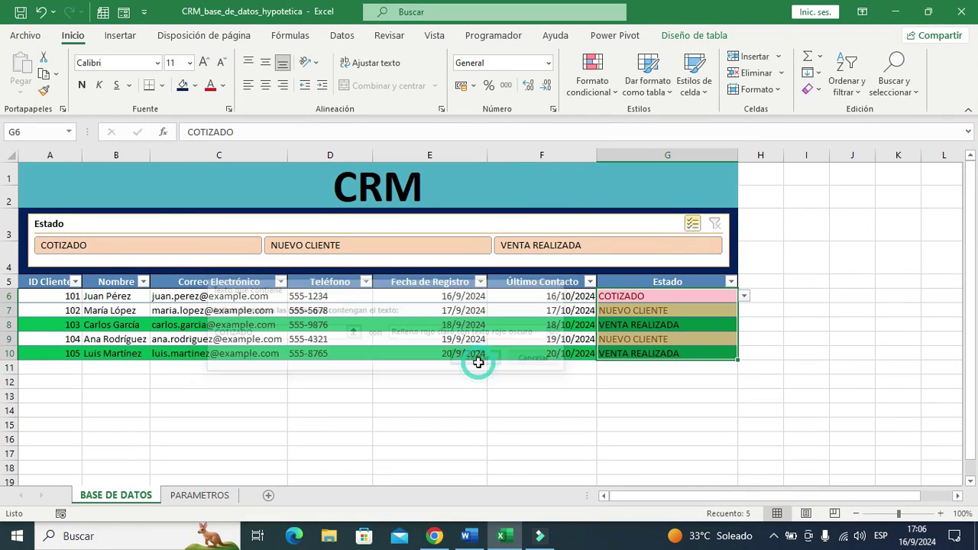
click(606, 408)
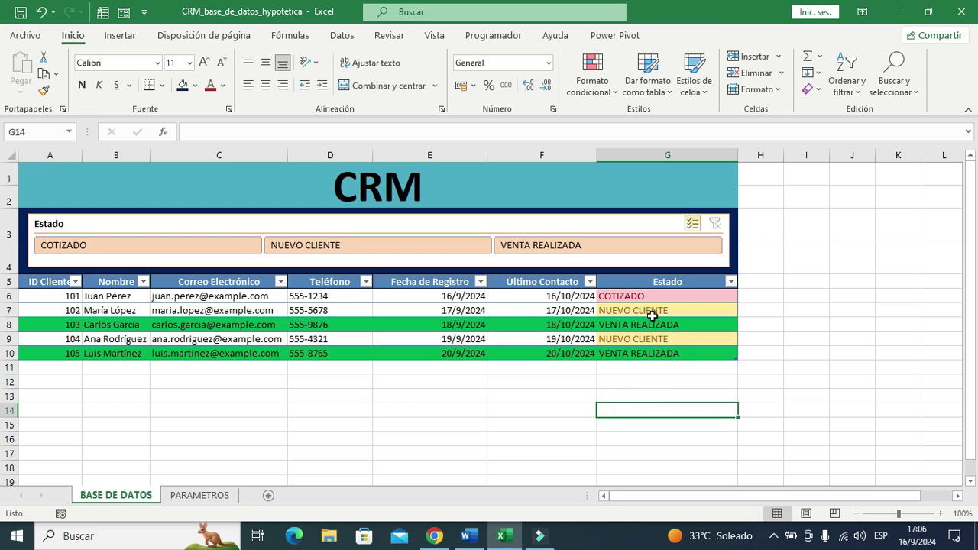
Test G6 as VENTA REALIZADA and NUEVO CLIENTE, then restore it to COTIZADO
click(683, 299)
click(743, 298)
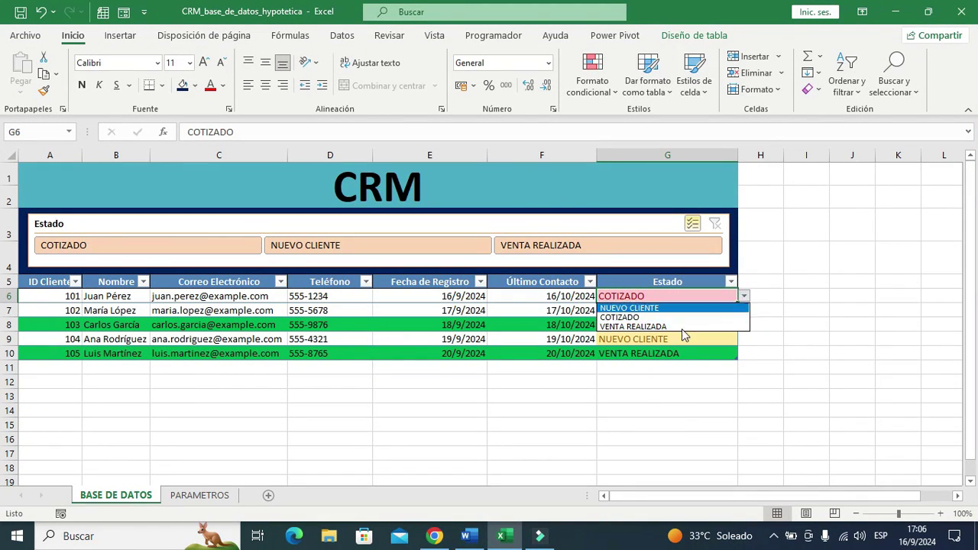
click(653, 326)
click(744, 296)
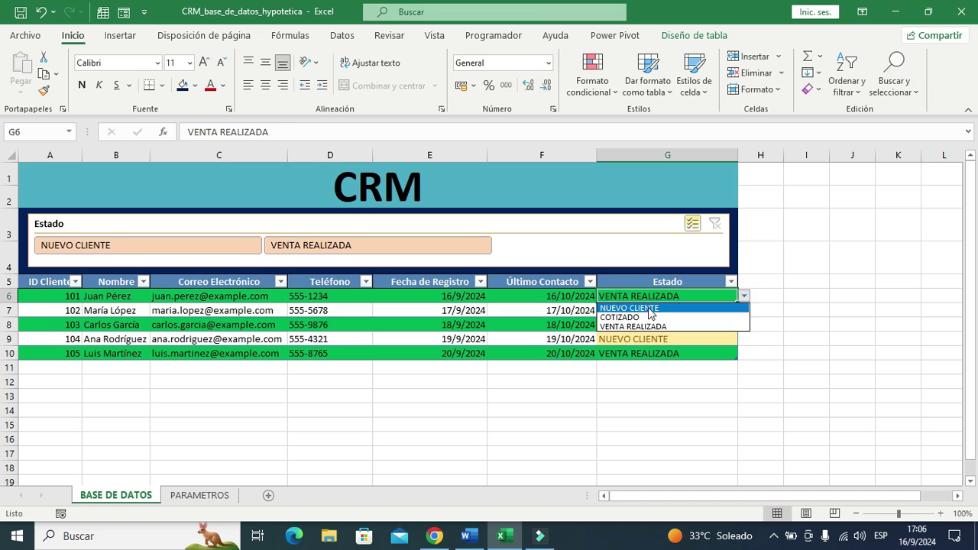
click(647, 308)
click(743, 296)
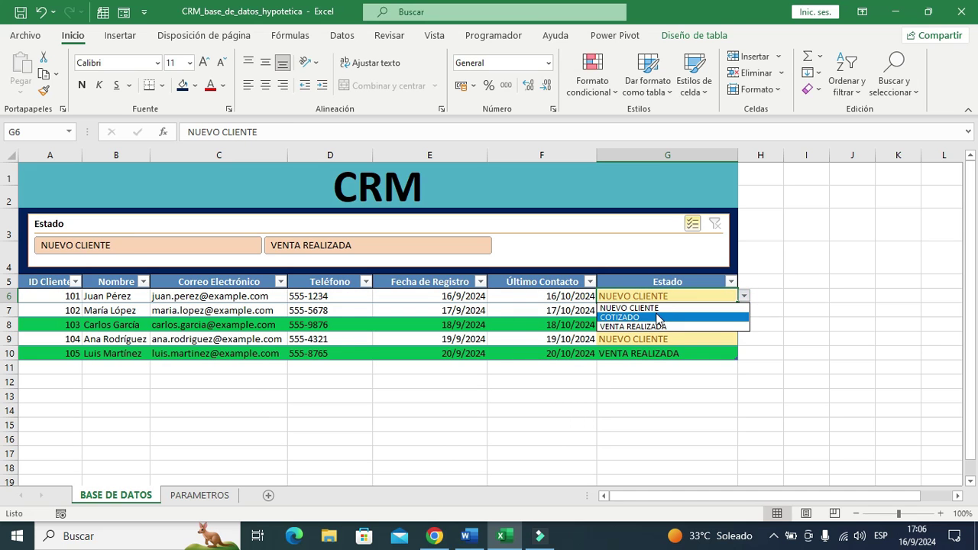
click(642, 319)
click(557, 406)
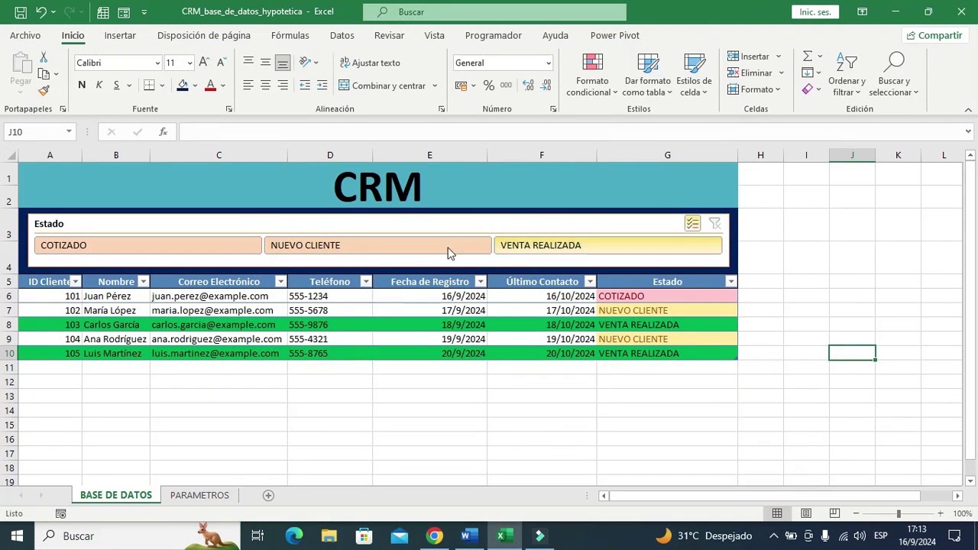
click(211, 247)
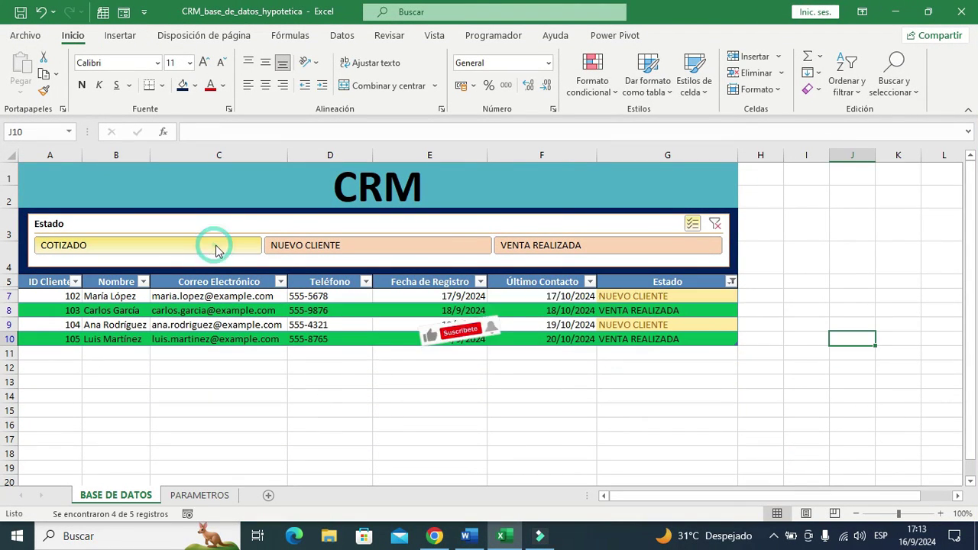
click(297, 252)
click(563, 244)
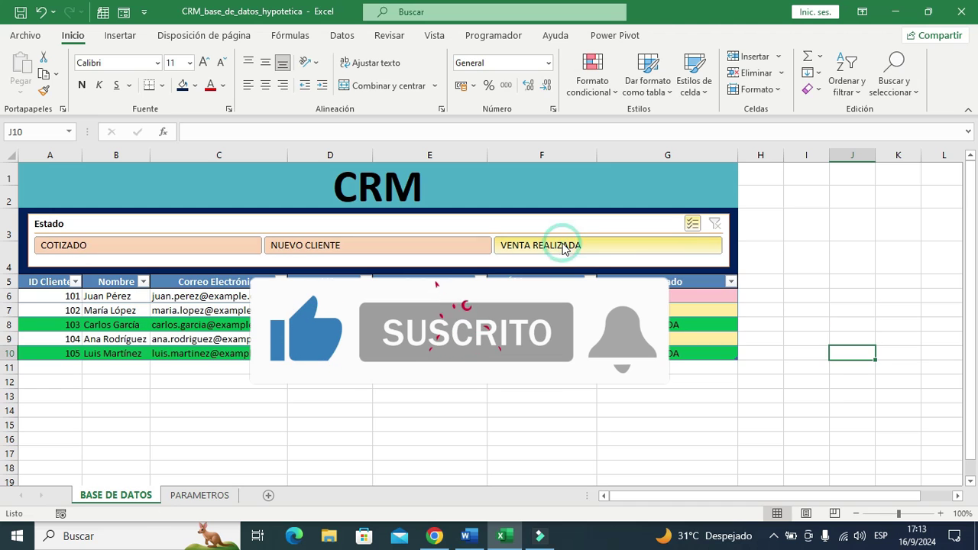
click(721, 231)
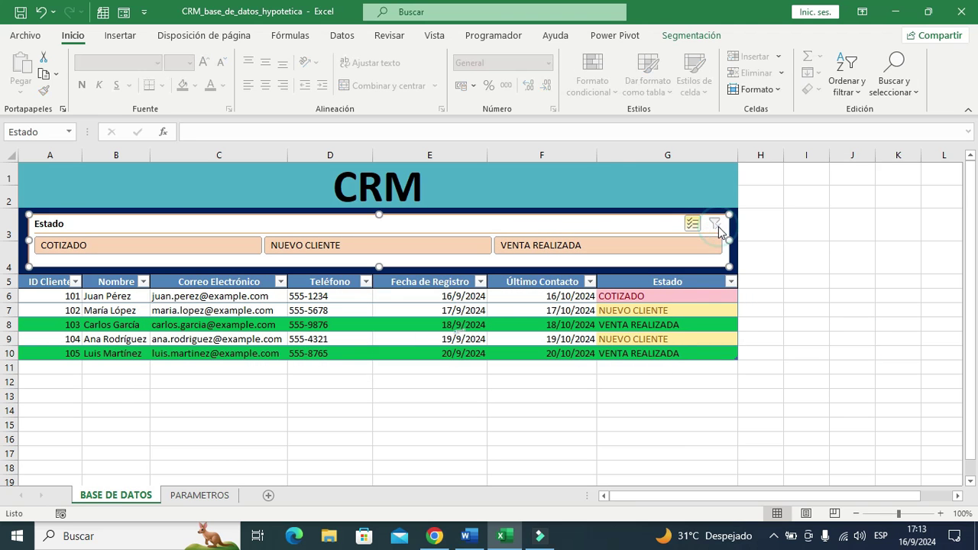
click(833, 285)
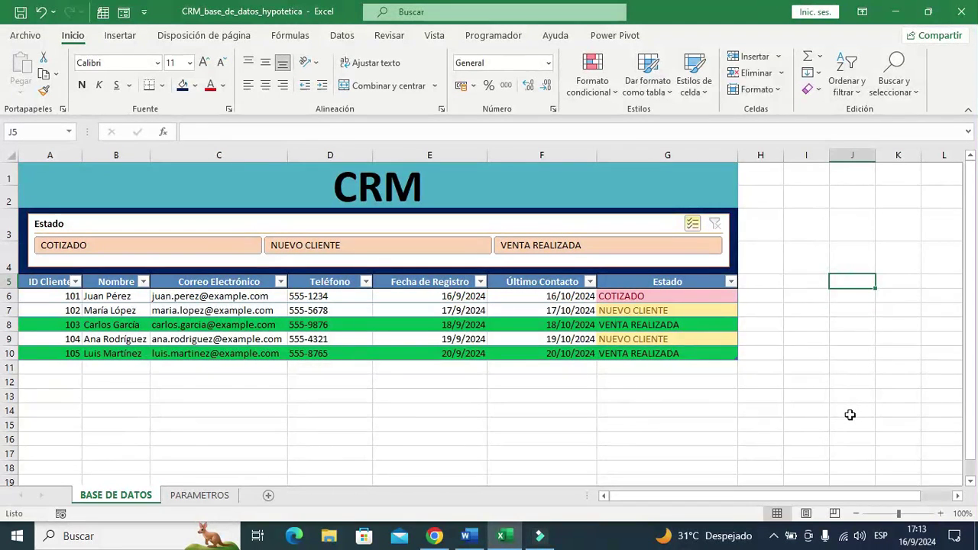